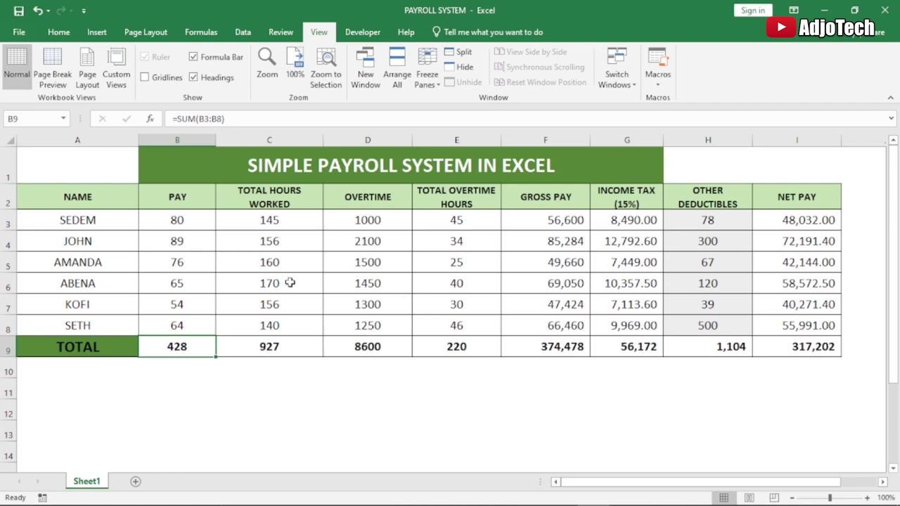
Set the pay in B5 and B4 to 87 and the hours worked in C5 to 76.
click(176, 262)
text(87)
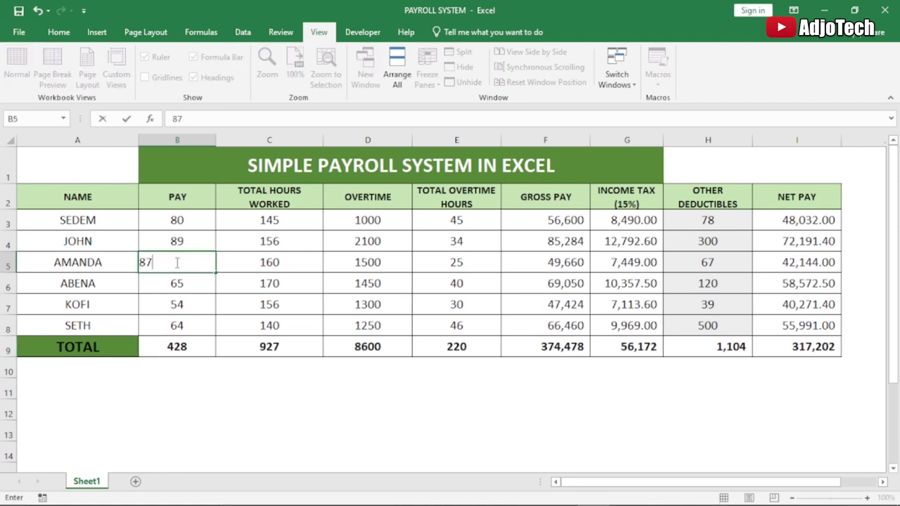
key(Return)
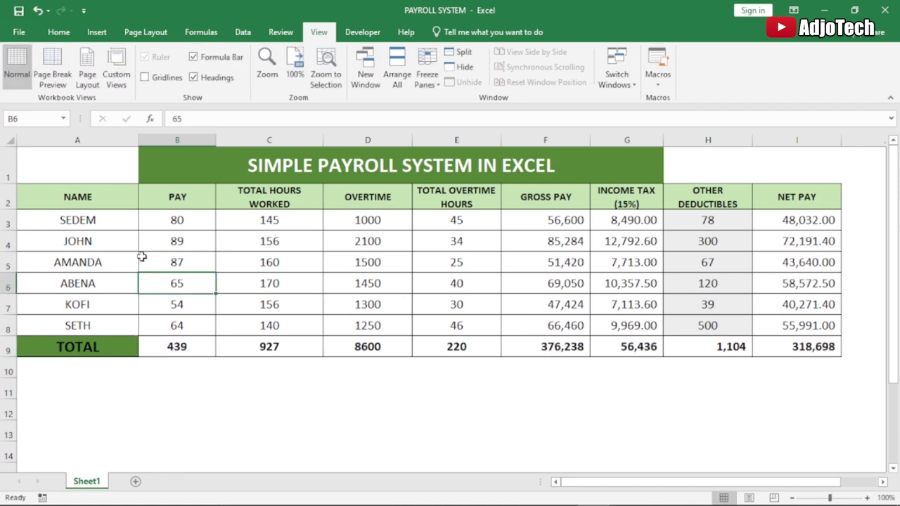
click(180, 241)
text(87)
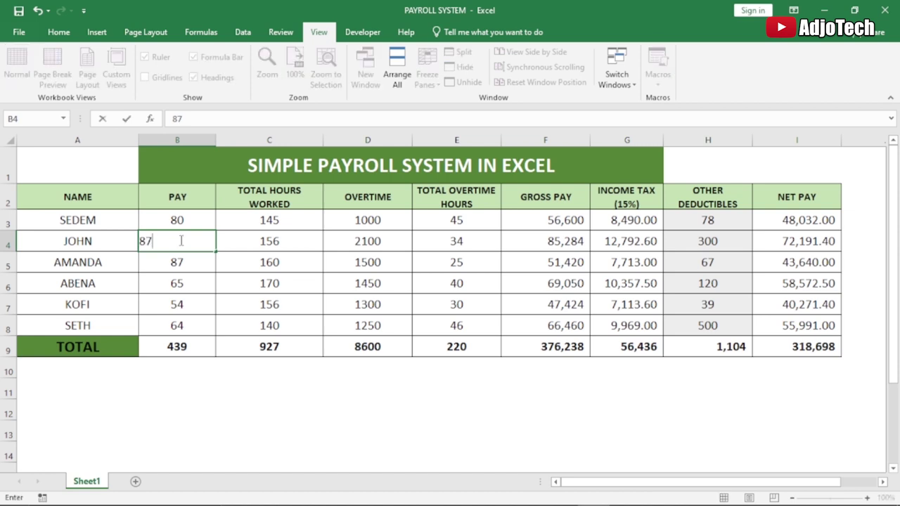
key(Return)
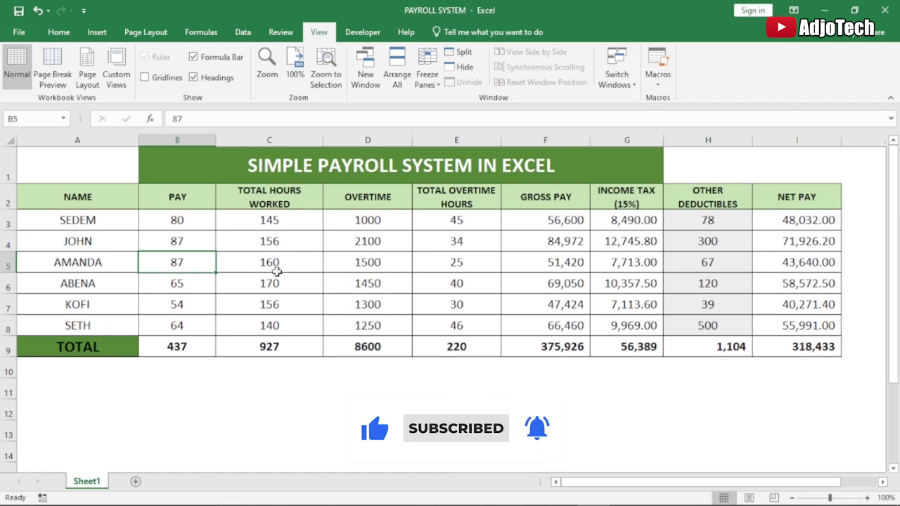
click(267, 262)
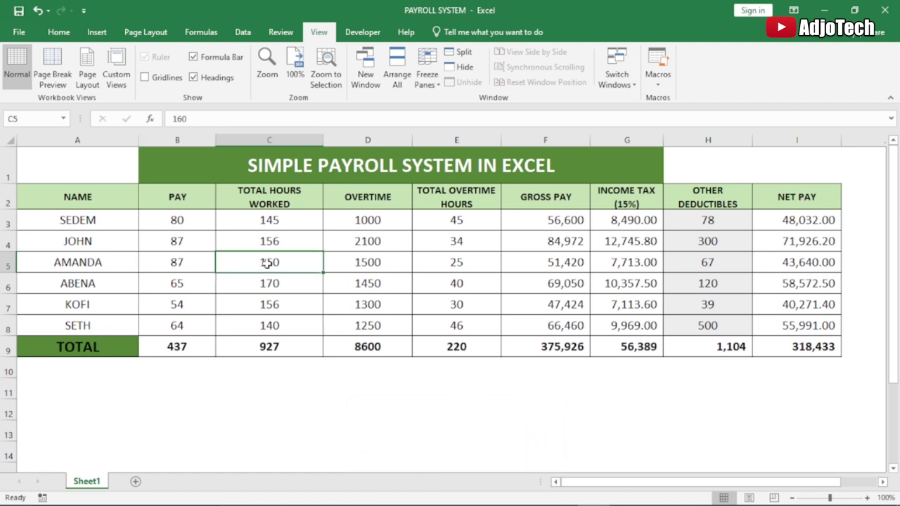
text(76)
key(Return)
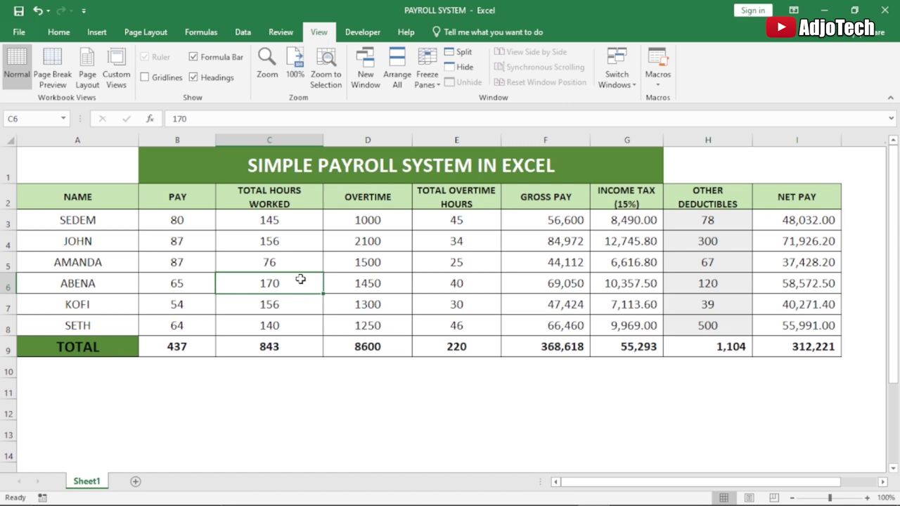
Delete every figure in B3:I9 and toggle the sheet gridlines on the View tab.
click(165, 219)
drag(165, 219, 787, 343)
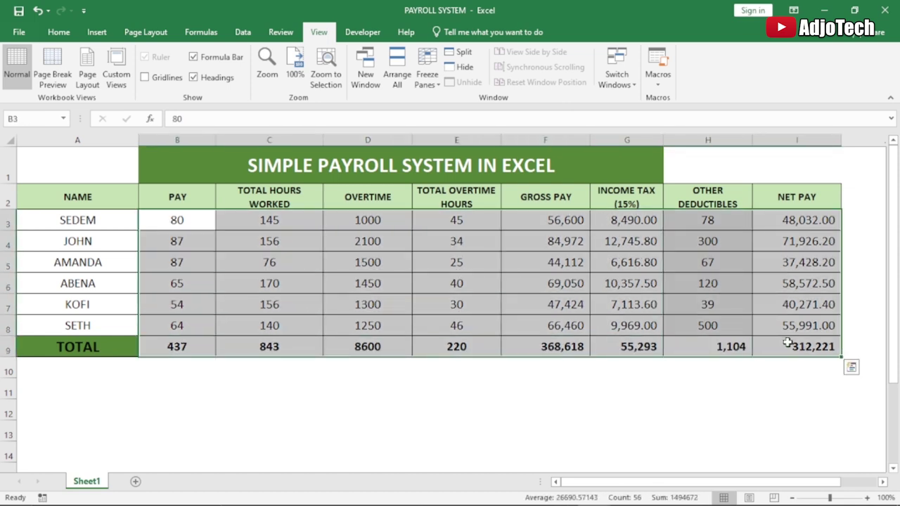
key(Delete)
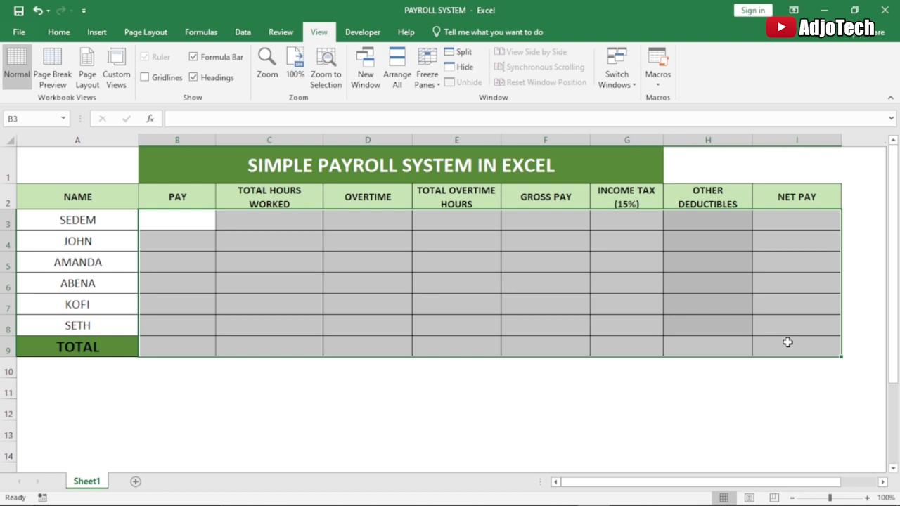
click(203, 245)
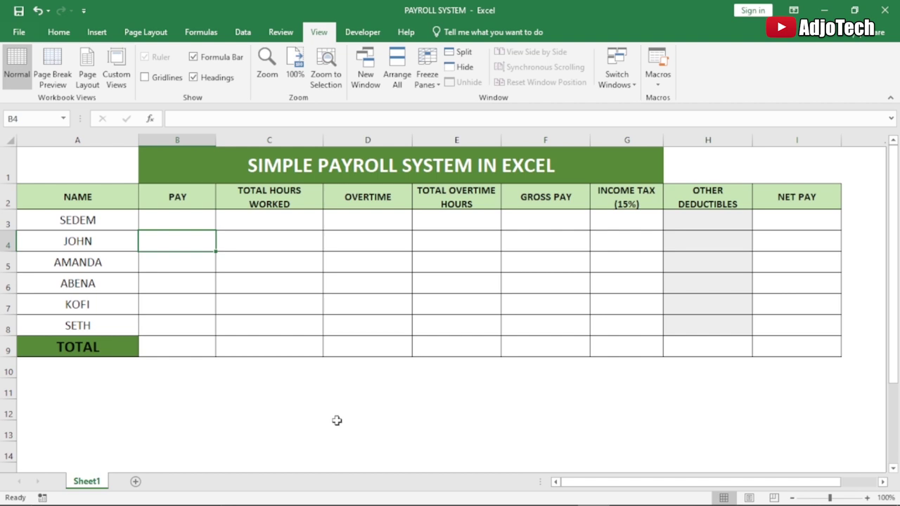
click(144, 77)
Hide the gridlines and enter pay 67, 78, 54, 65, 78, 98 in B3:B8.
click(144, 78)
click(169, 220)
text(67)
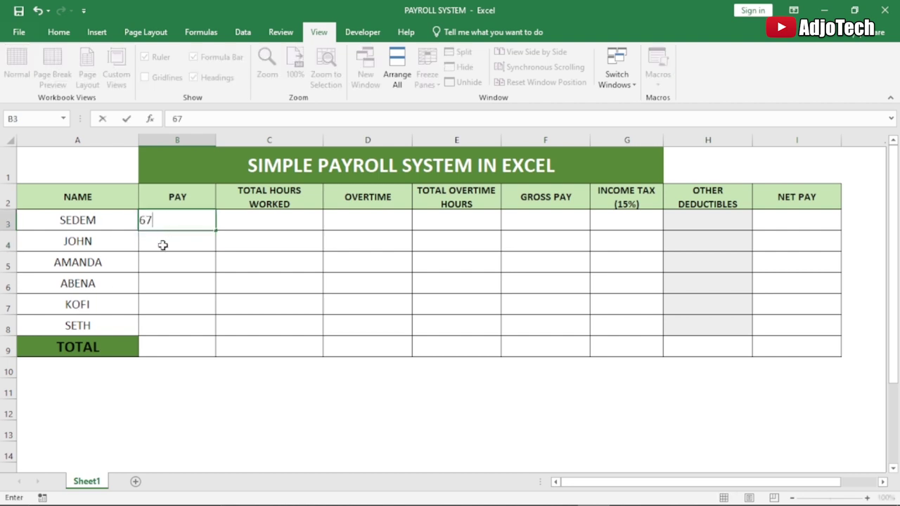
click(162, 244)
text(78)
key(Return)
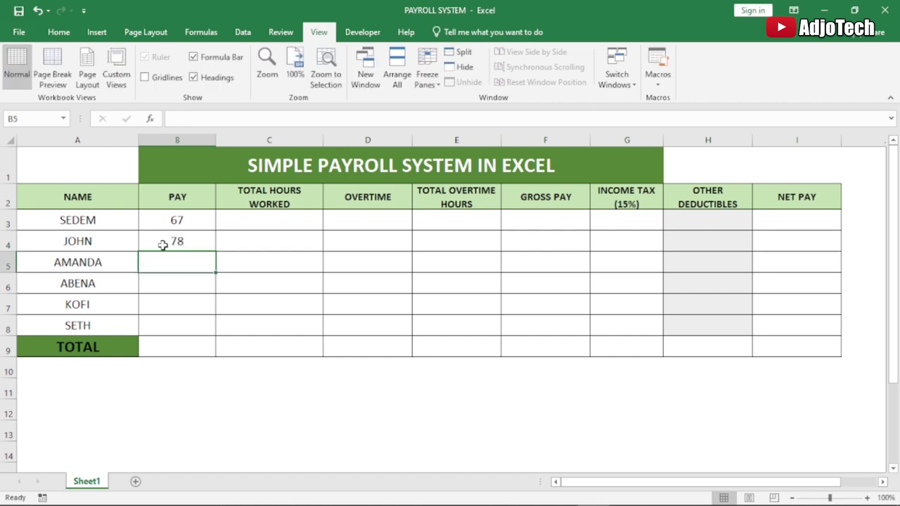
text(54)
key(Return)
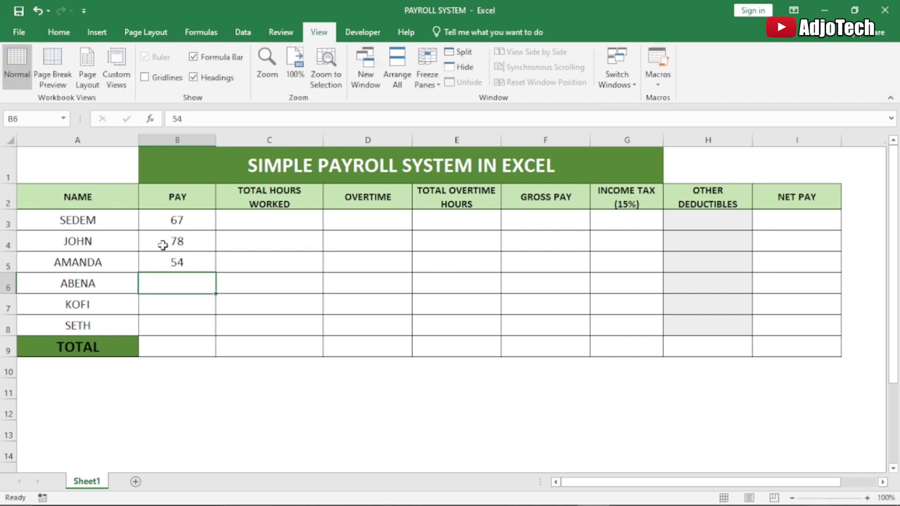
text(65)
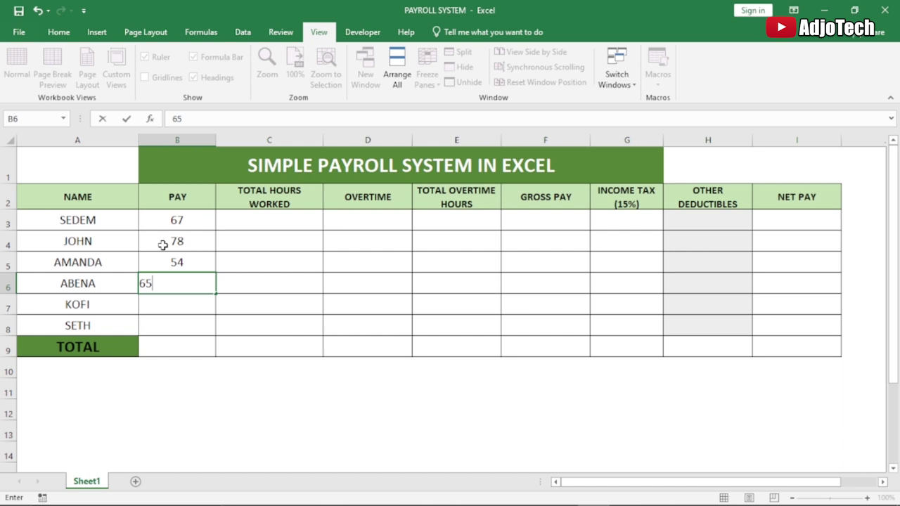
key(Return)
text(78)
key(Return)
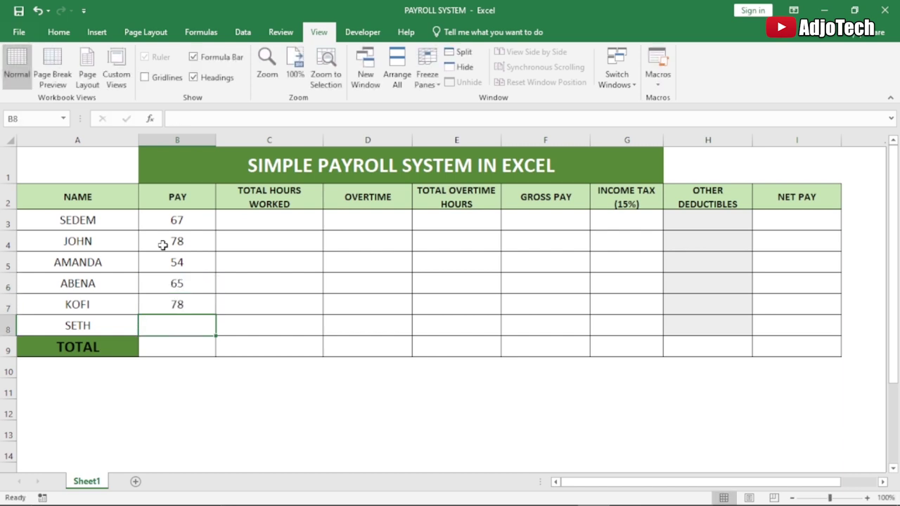
text(98)
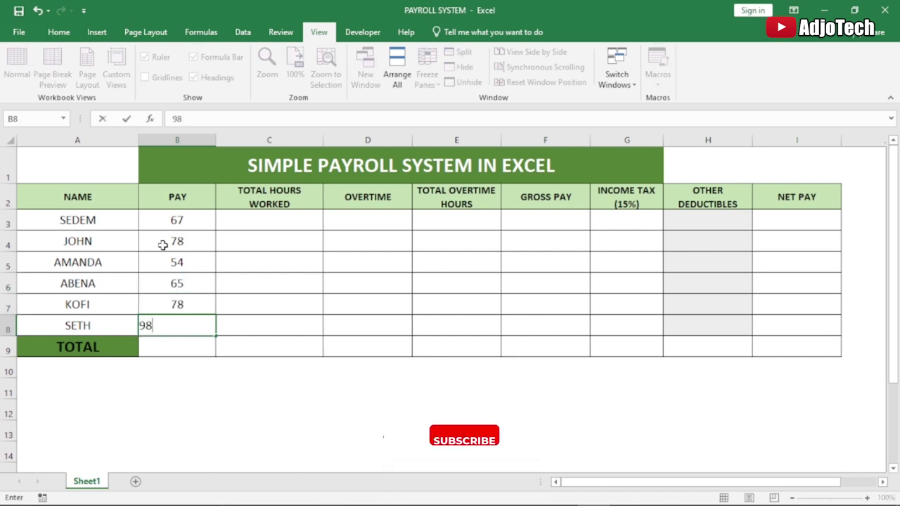
key(Return)
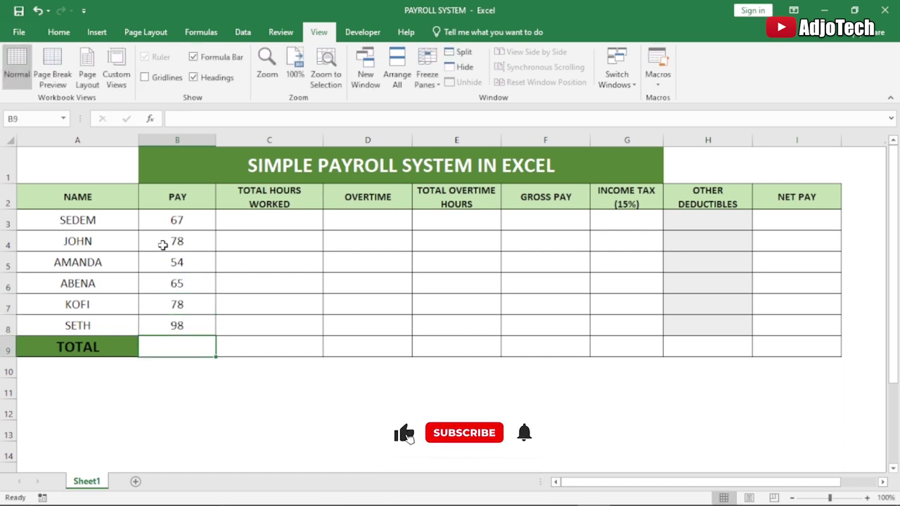
Enter hours worked 140, 150, 233, 167, 458, 169 in C3:C8.
click(266, 221)
text(140)
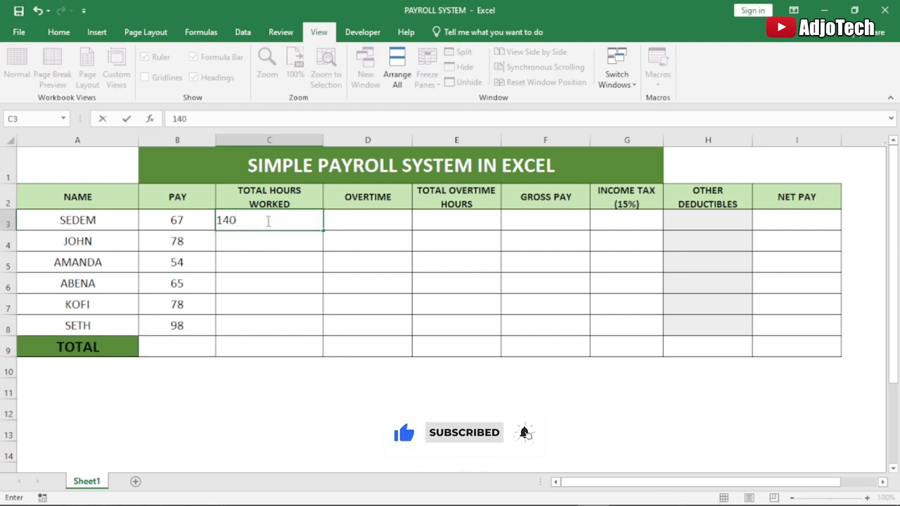
key(Return)
text(150)
key(Return)
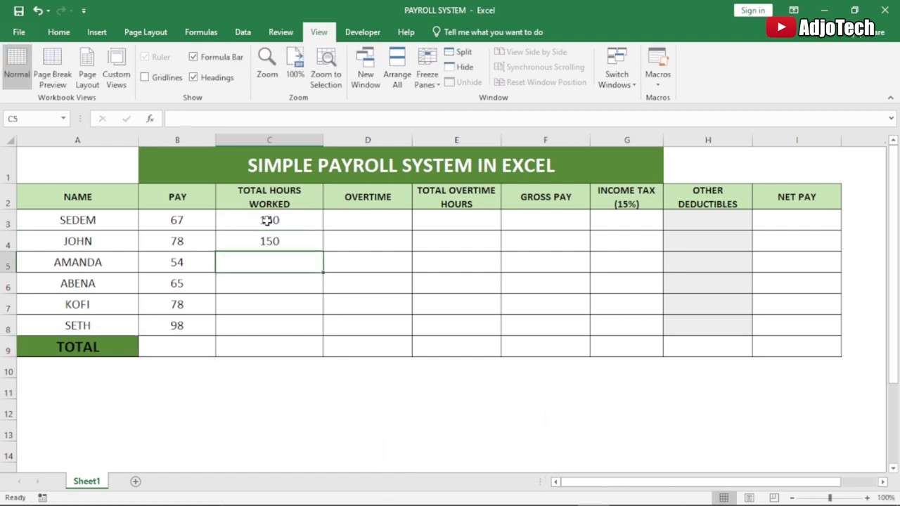
text(2334)
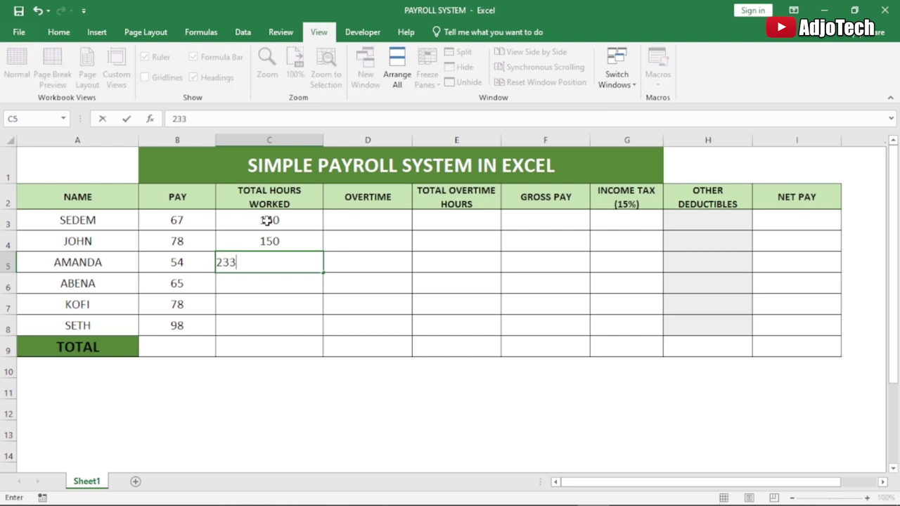
key(BackSpace)
key(Return)
text(167)
key(Return)
text(458)
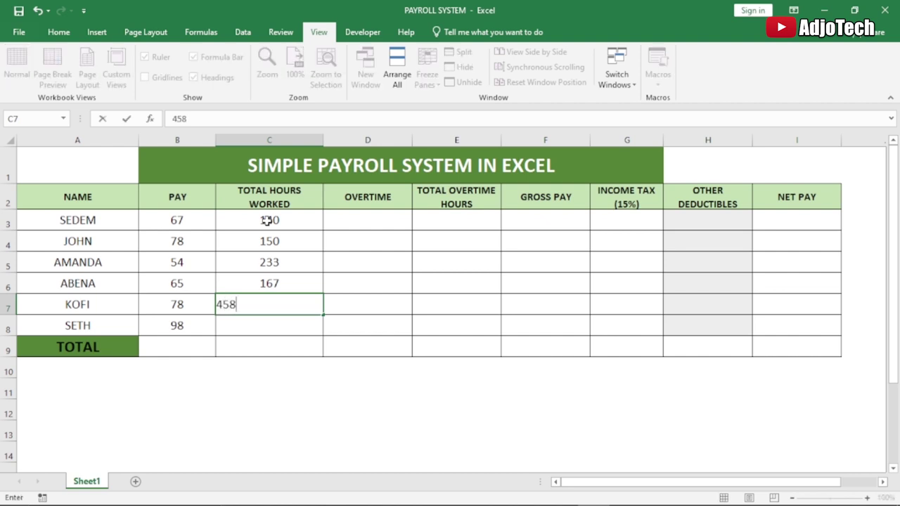
key(Return)
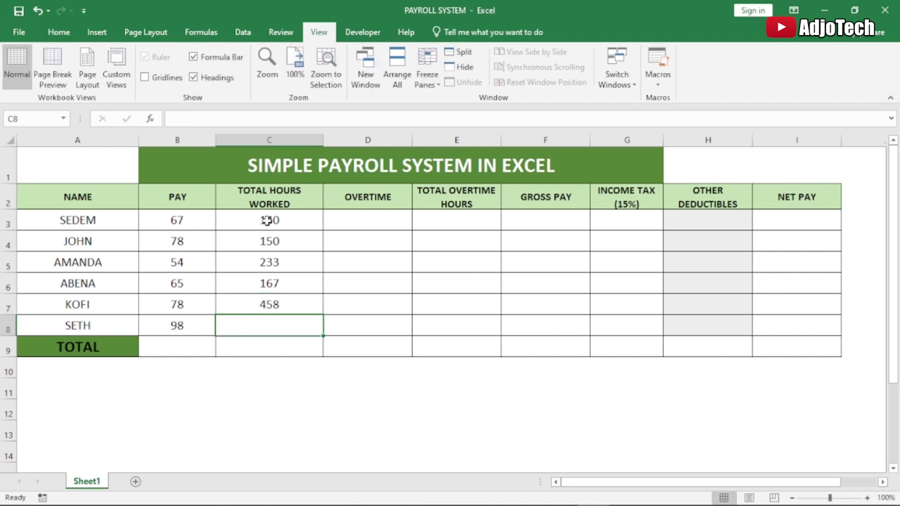
text(169)
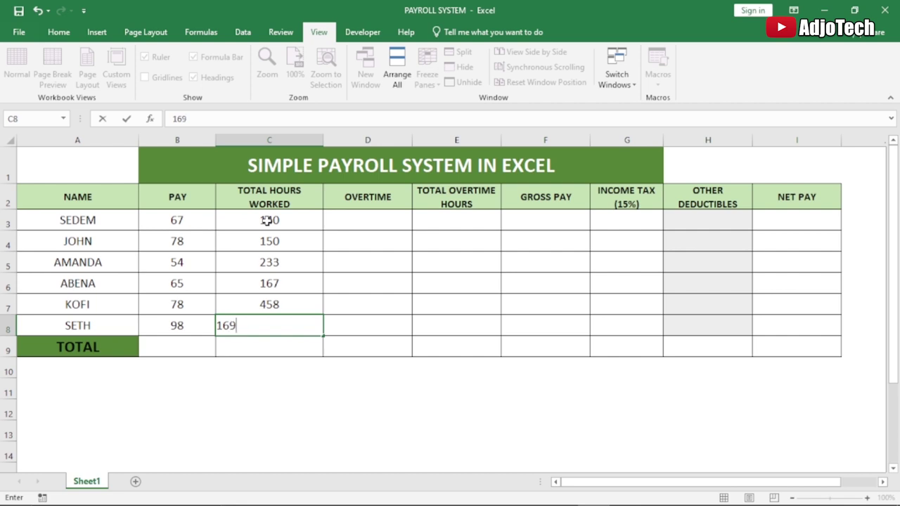
key(Return)
Enter overtime 34, 45, 45, 56, 46, 67 in D3:D8.
click(362, 220)
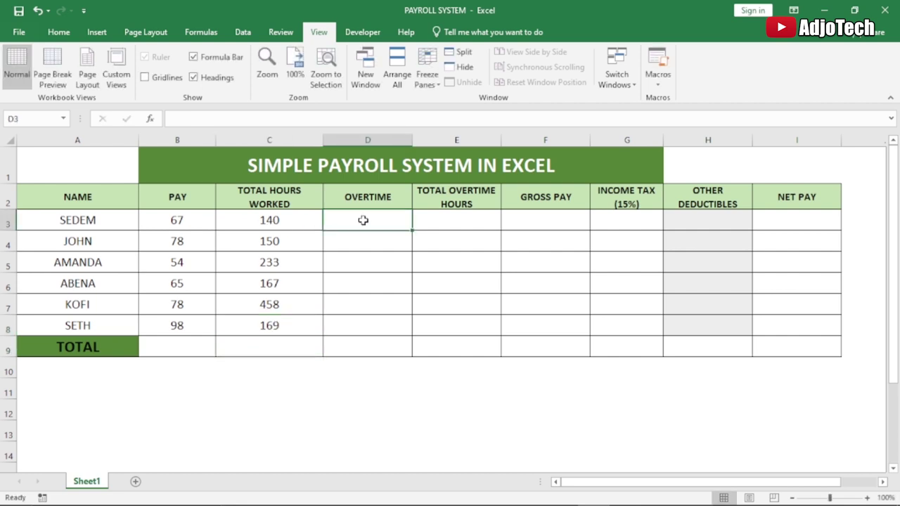
text(34)
key(Return)
text(45)
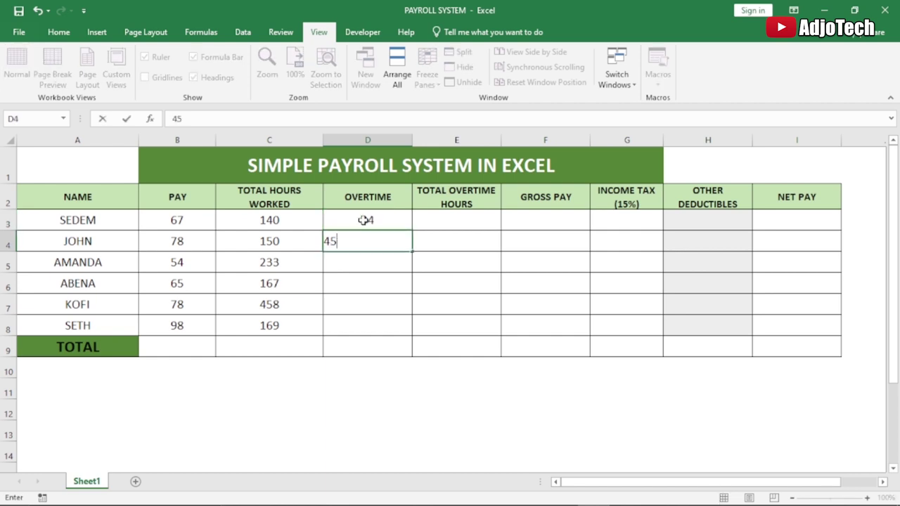
key(Return)
text(45)
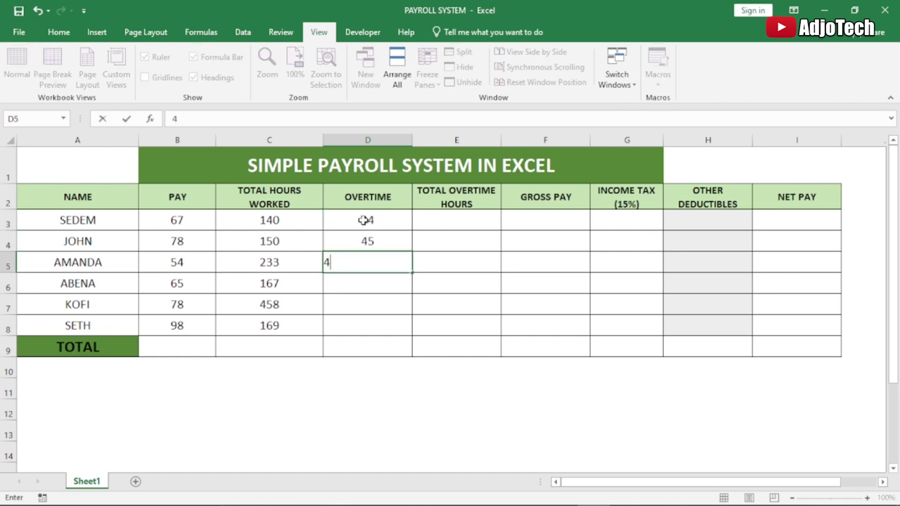
key(Return)
text(56)
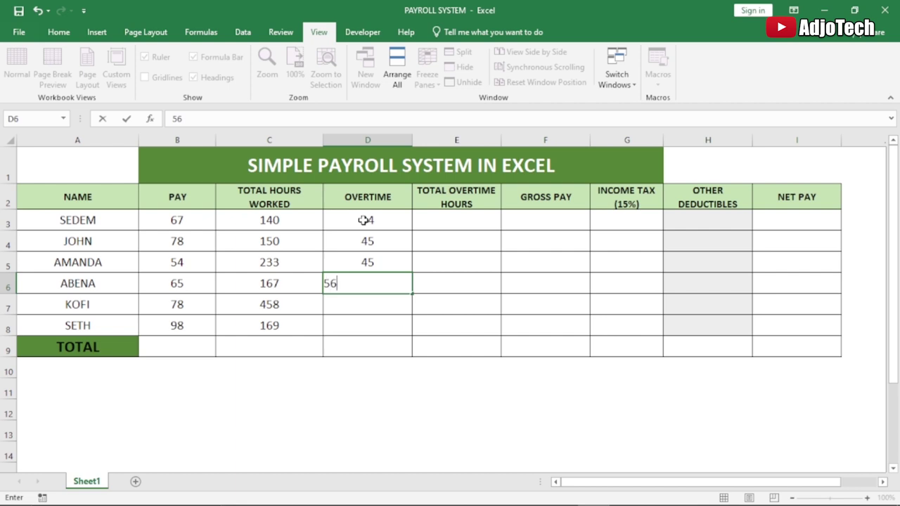
key(Return)
text(4)
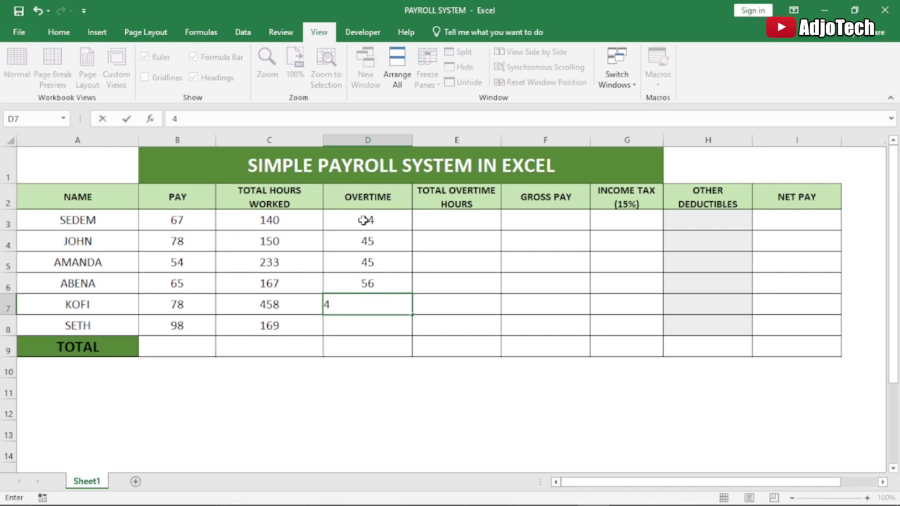
text(6)
key(Return)
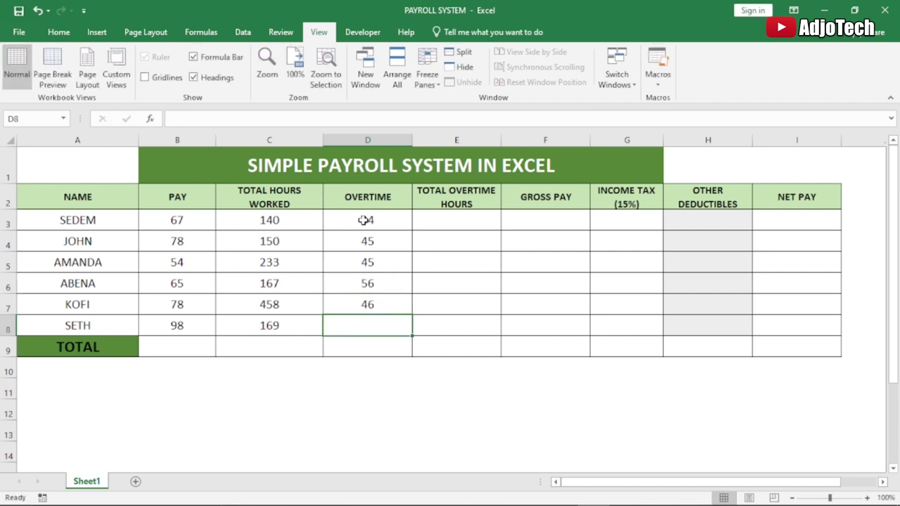
text(67)
key(Return)
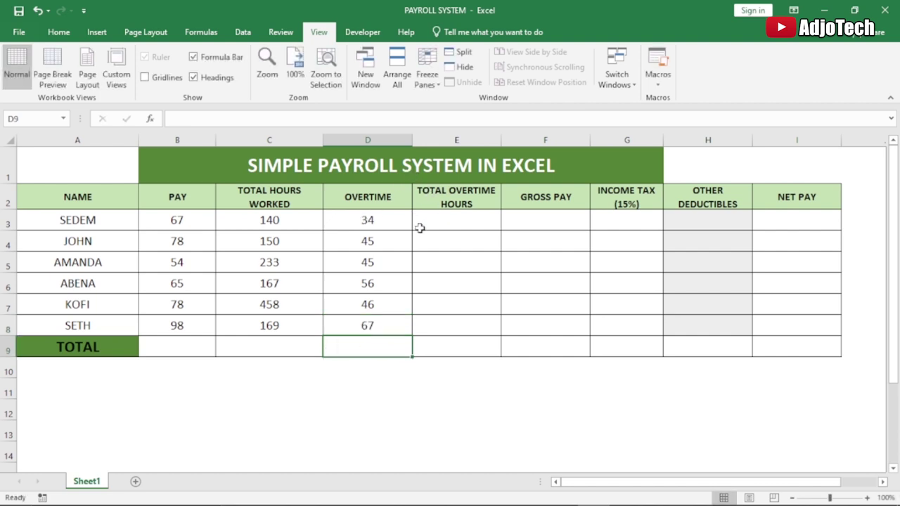
Enter total overtime hours 1000, 1230, 2000, 1230, 1230, 1234 in E3:E8.
click(445, 223)
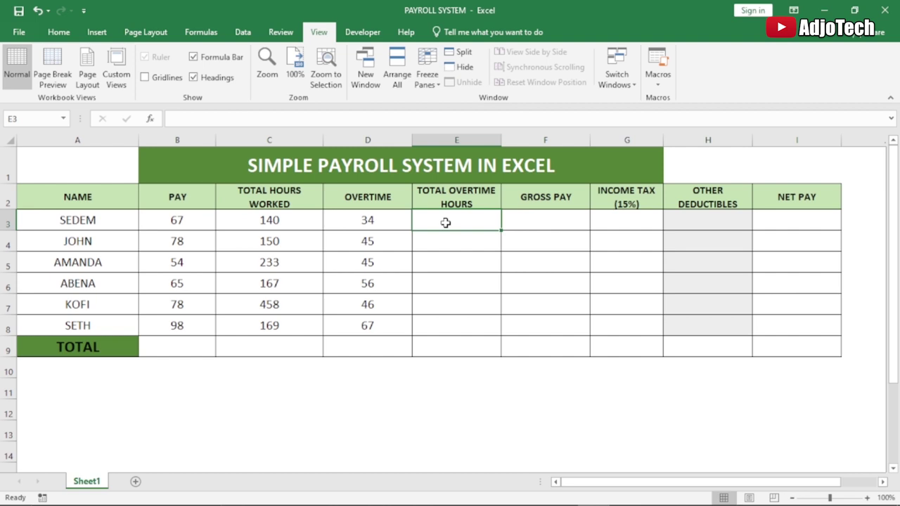
text(1000)
key(Return)
text(1230)
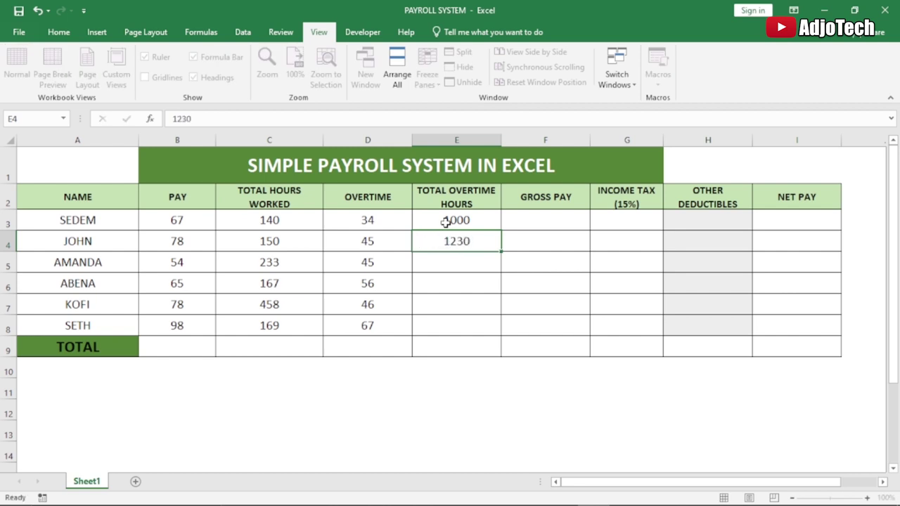
key(Return)
text(20)
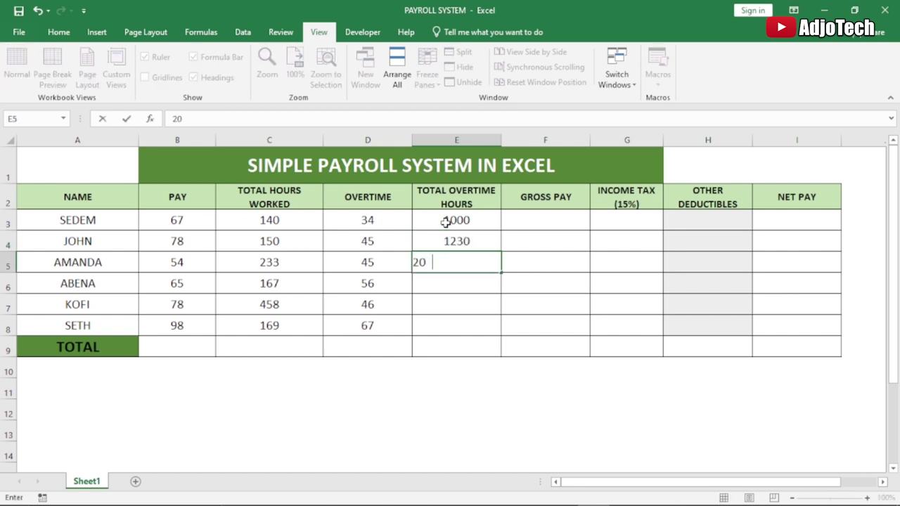
text(00)
key(Return)
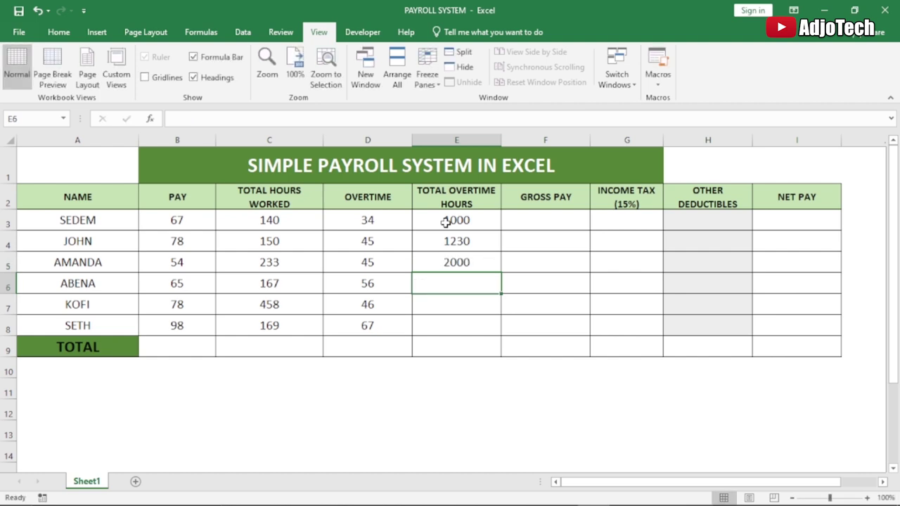
text(1230)
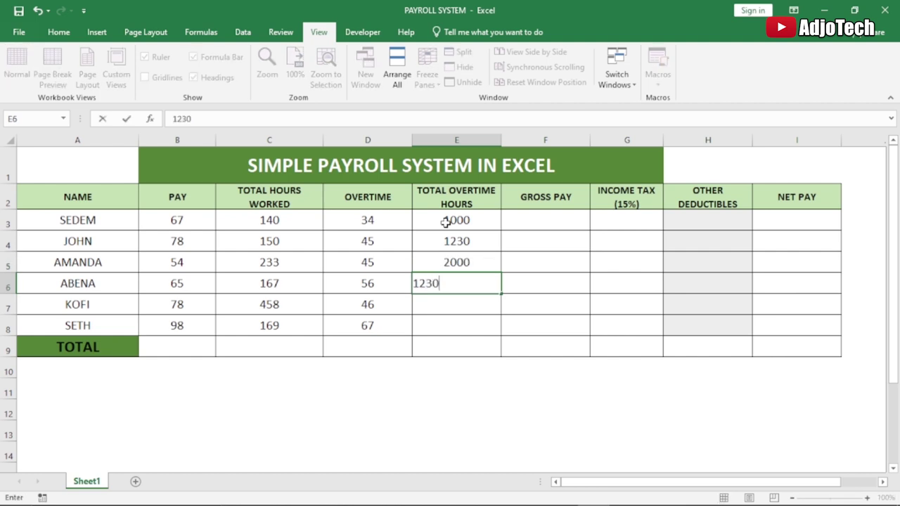
key(Return)
text(1230)
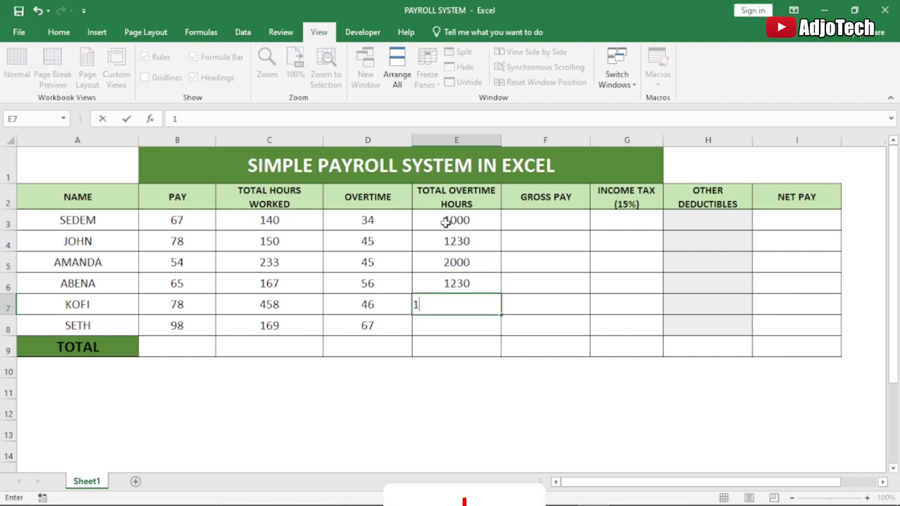
key(Return)
text(1234)
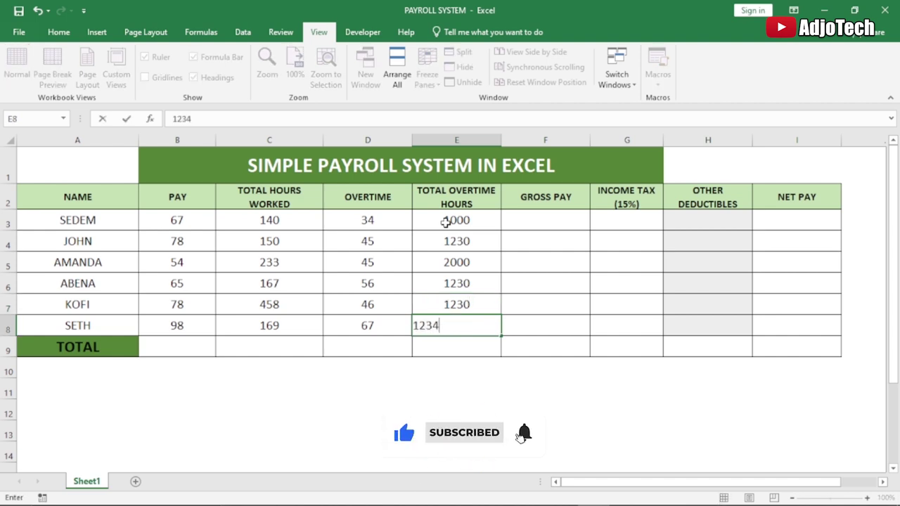
key(Return)
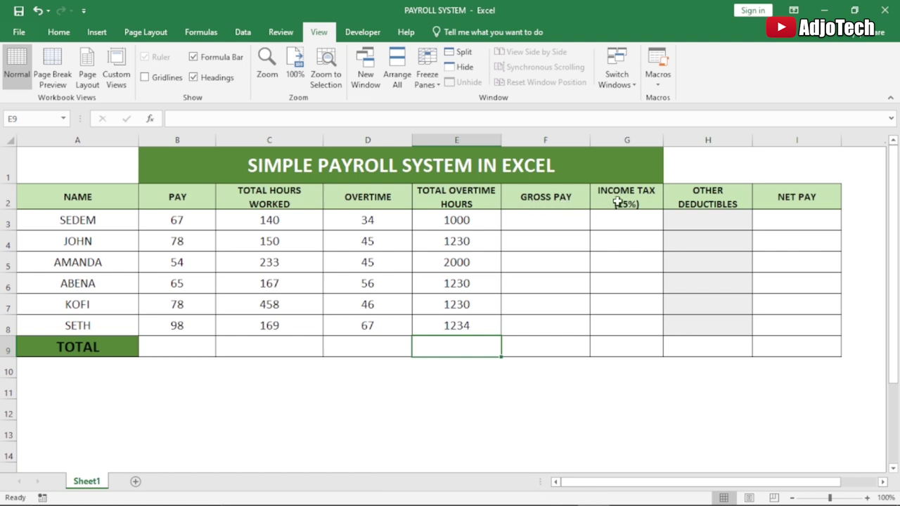
Enter other deductibles 78, 900, 0, 23, 456, 60 in H3:H8.
click(689, 219)
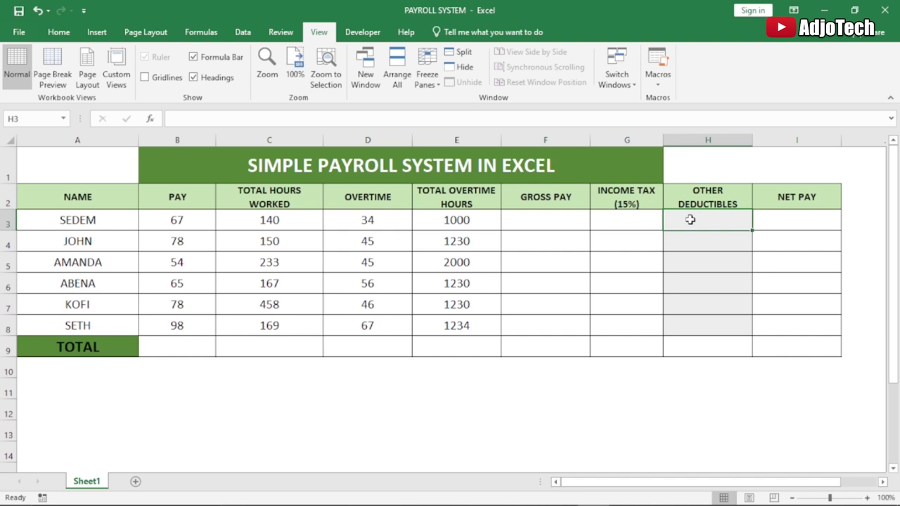
text(78)
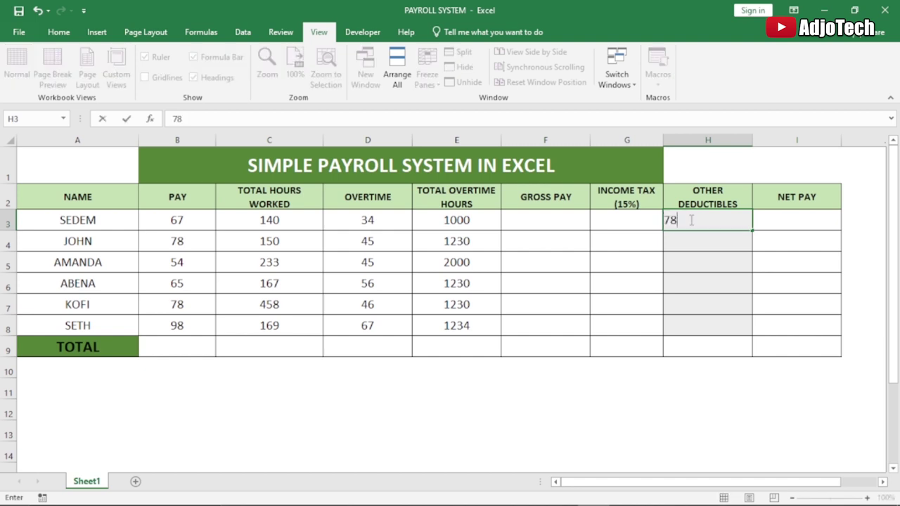
key(Return)
text(900)
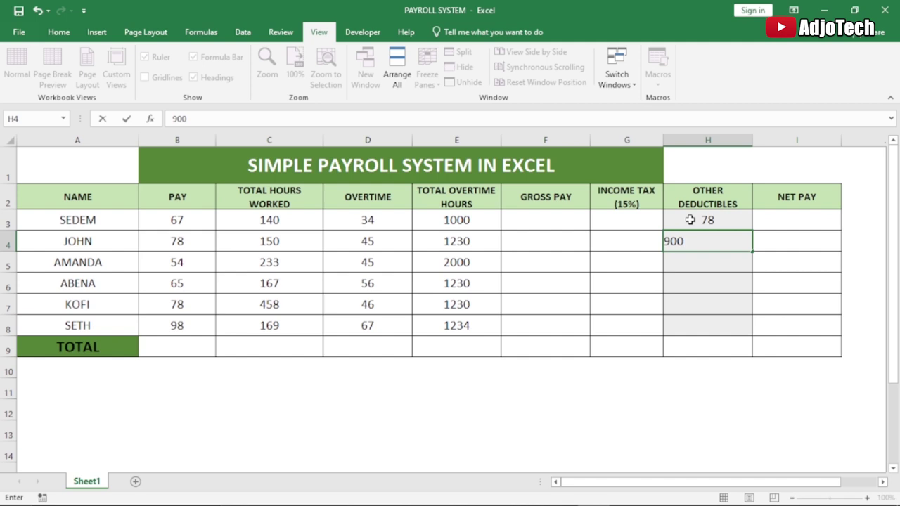
key(Return)
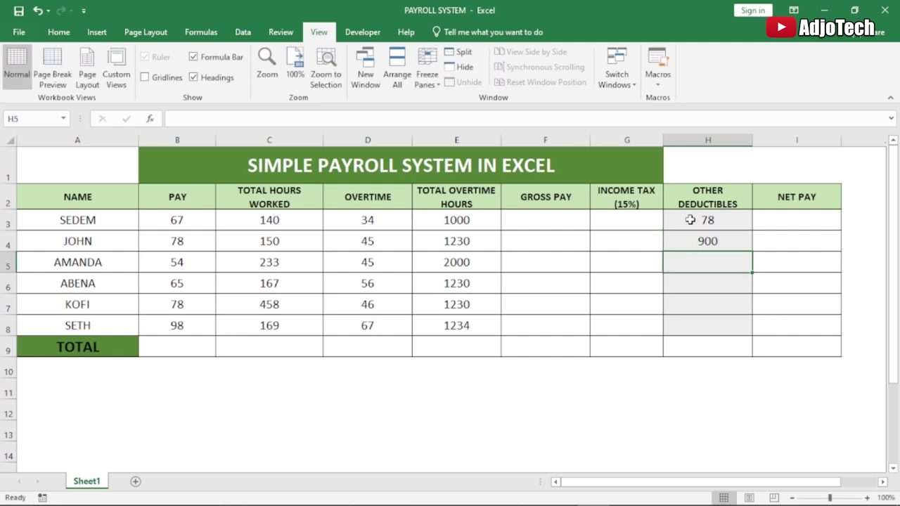
text(0)
key(Return)
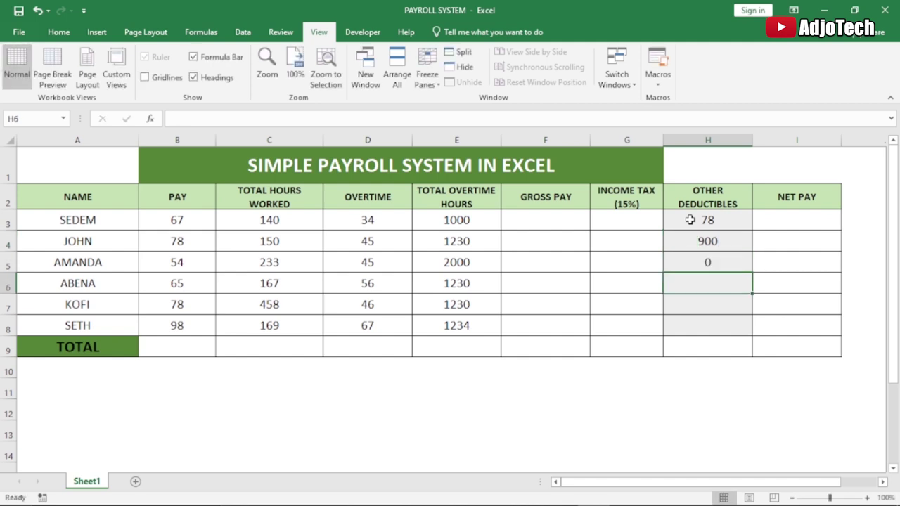
text(23)
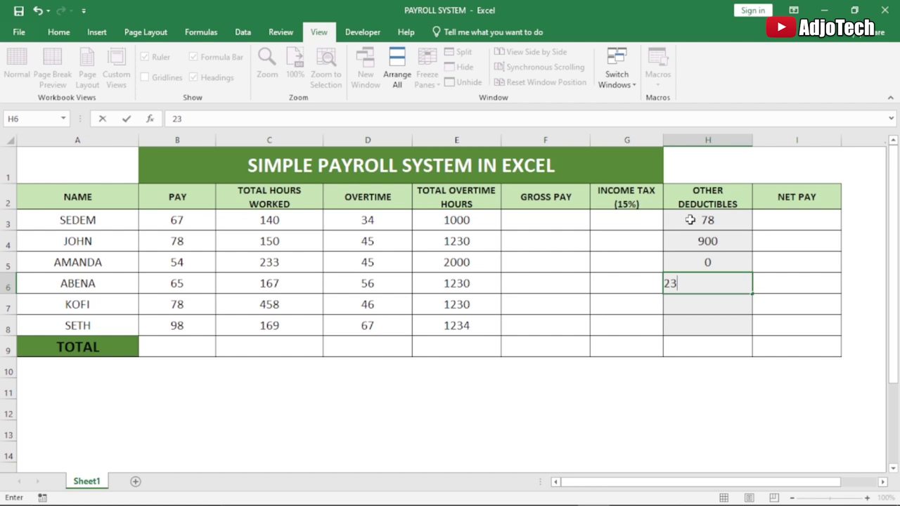
key(Return)
text(456)
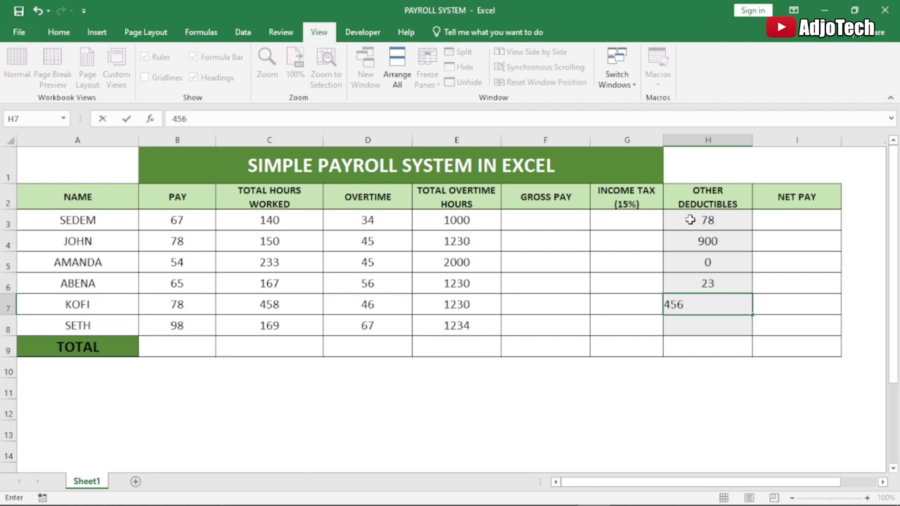
key(Return)
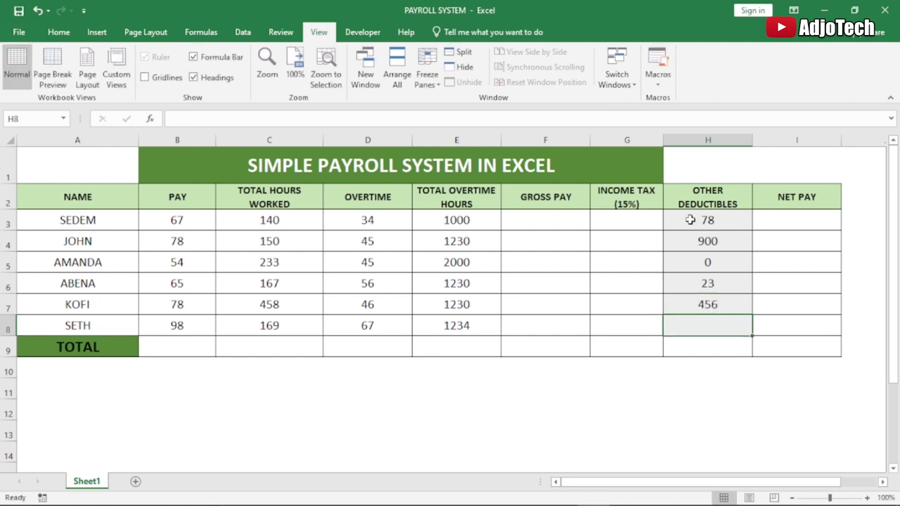
text(60)
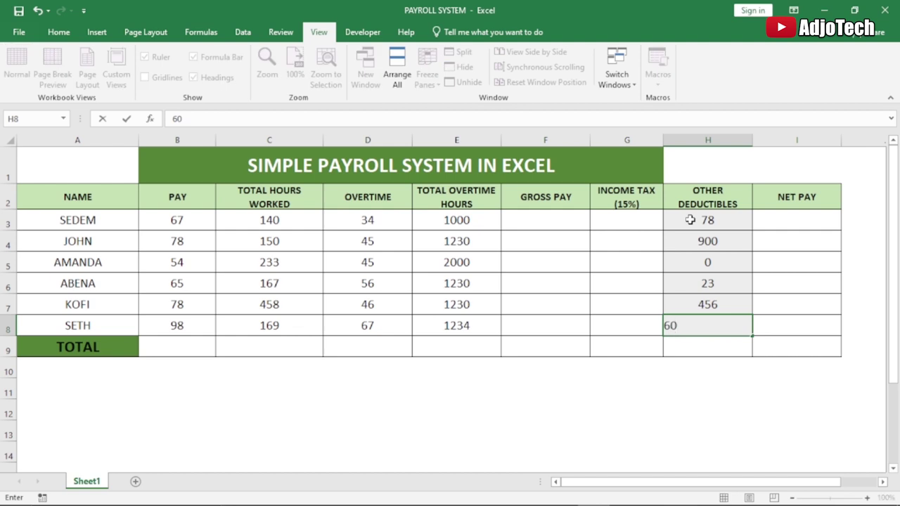
click(543, 220)
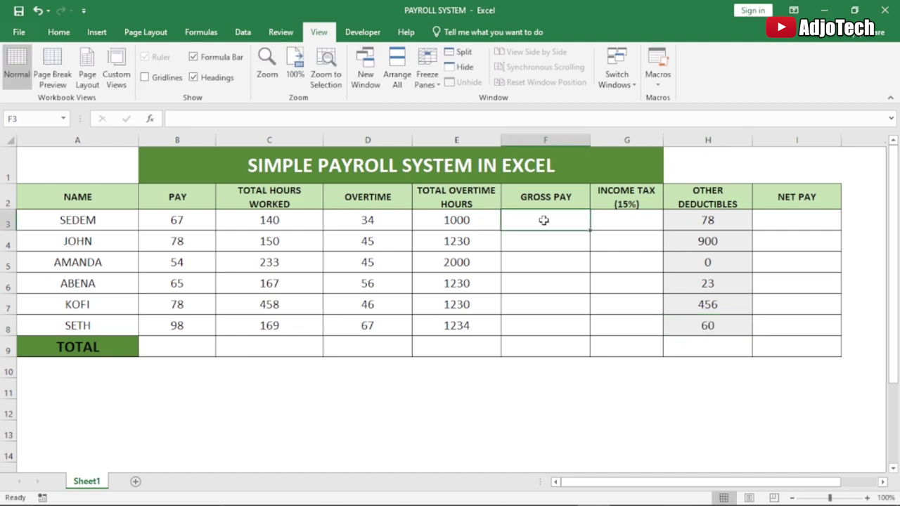
Enter the gross pay formula =(B3*C3)+(D3*E3) in F3.
text(=)
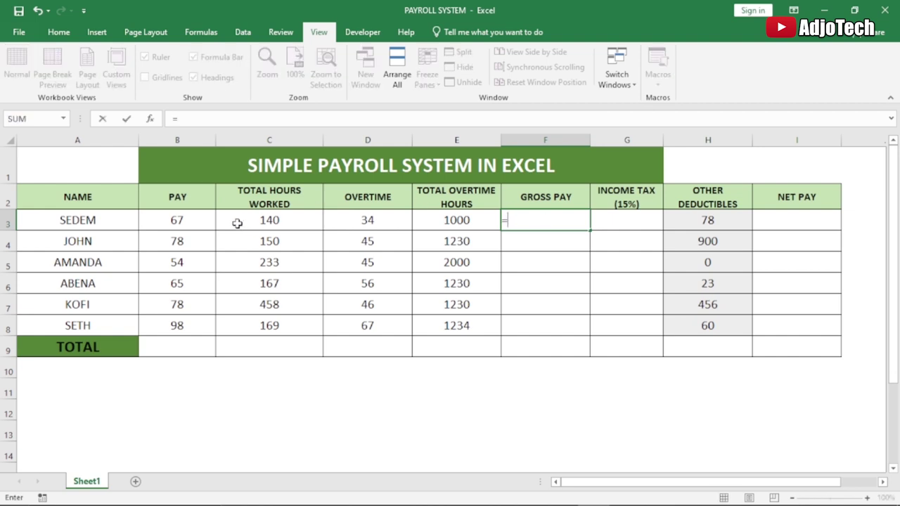
click(191, 220)
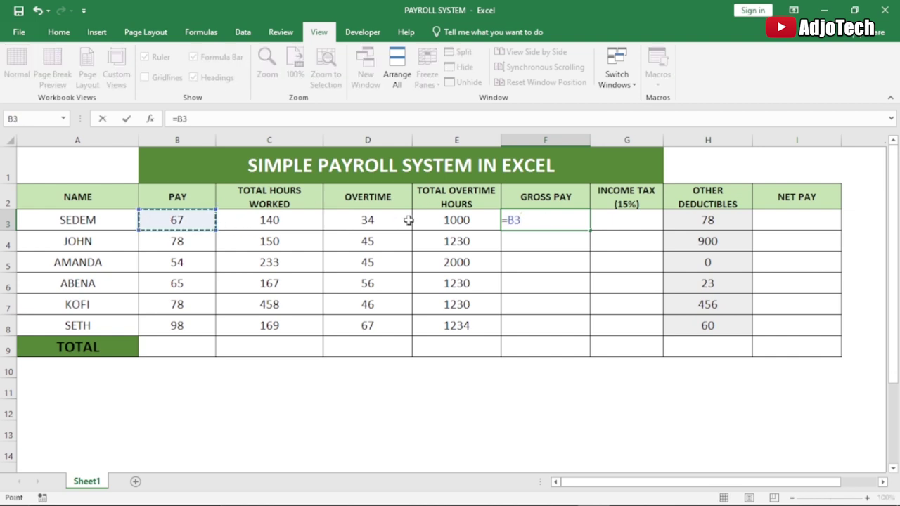
key(BackSpace)
key(BackSpace)
text(()
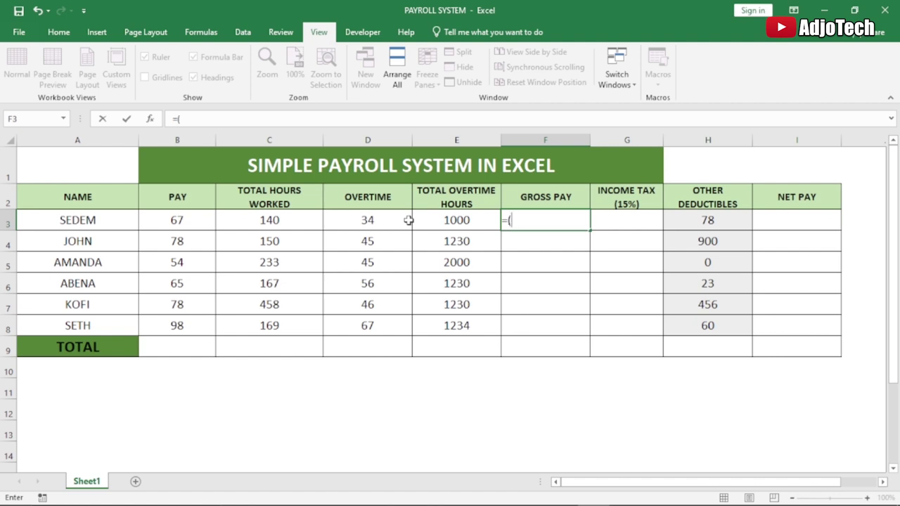
click(187, 224)
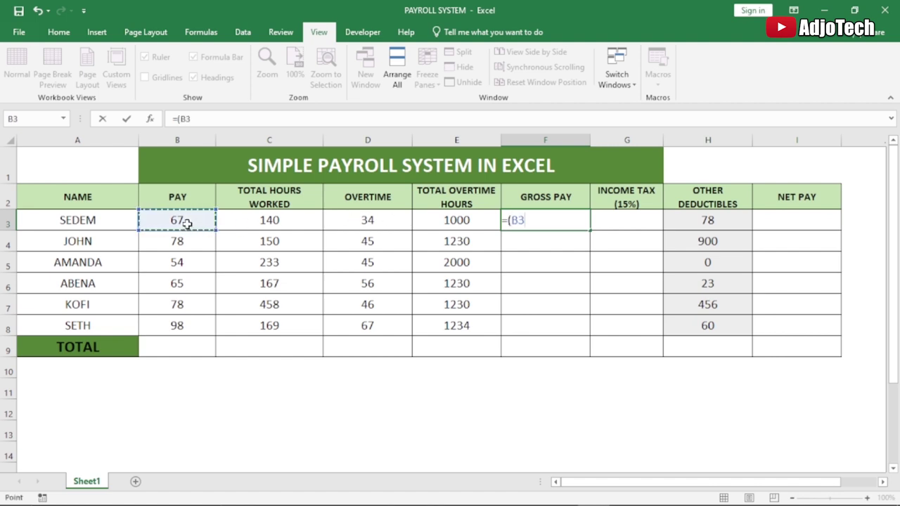
text(*)
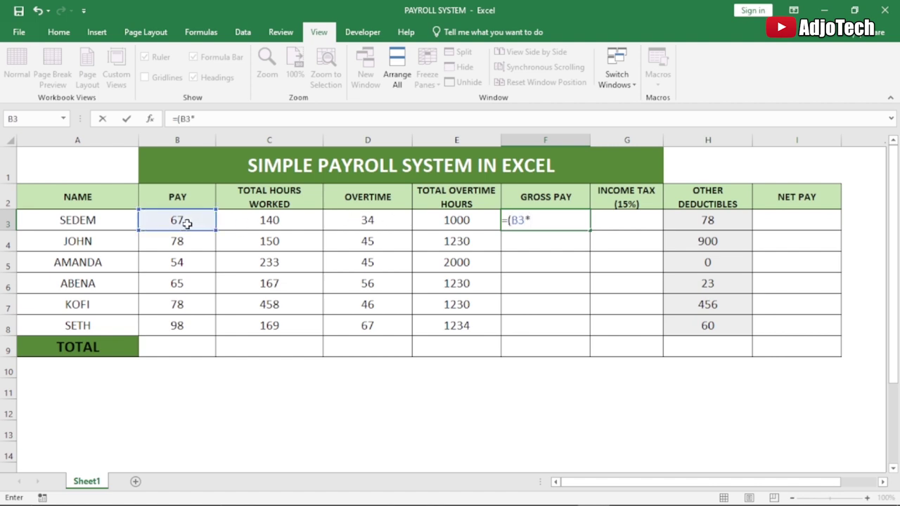
click(251, 222)
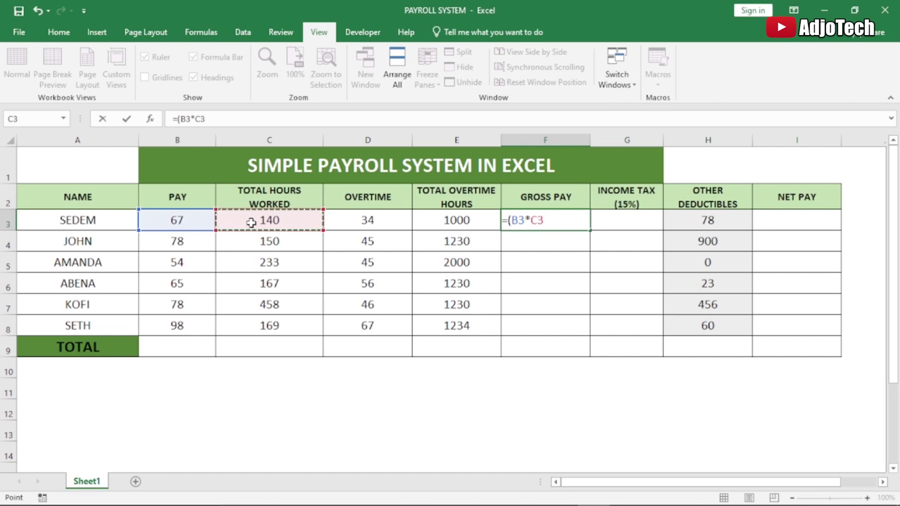
text()+)
click(360, 221)
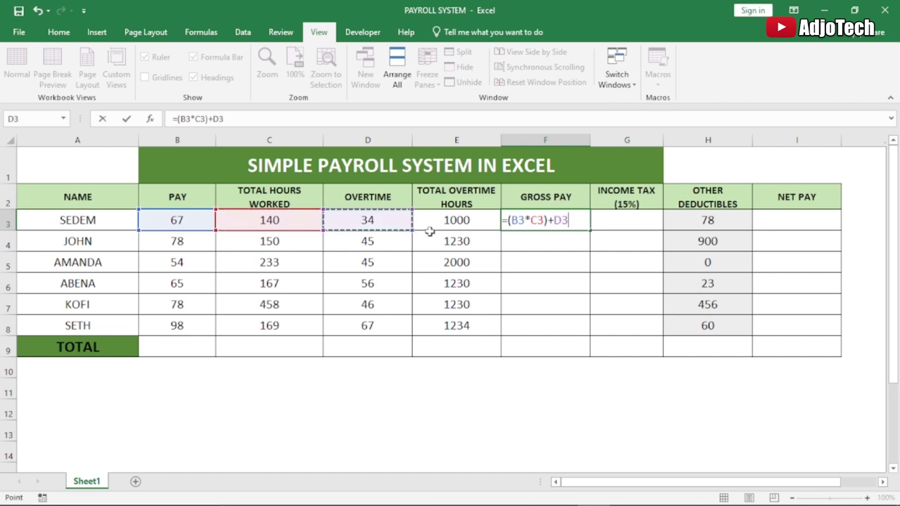
key(BackSpace)
key(BackSpace)
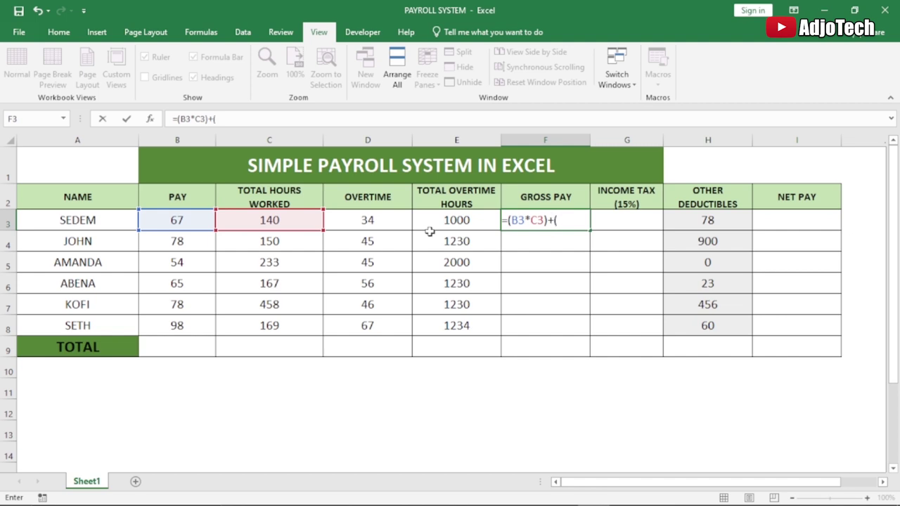
click(380, 220)
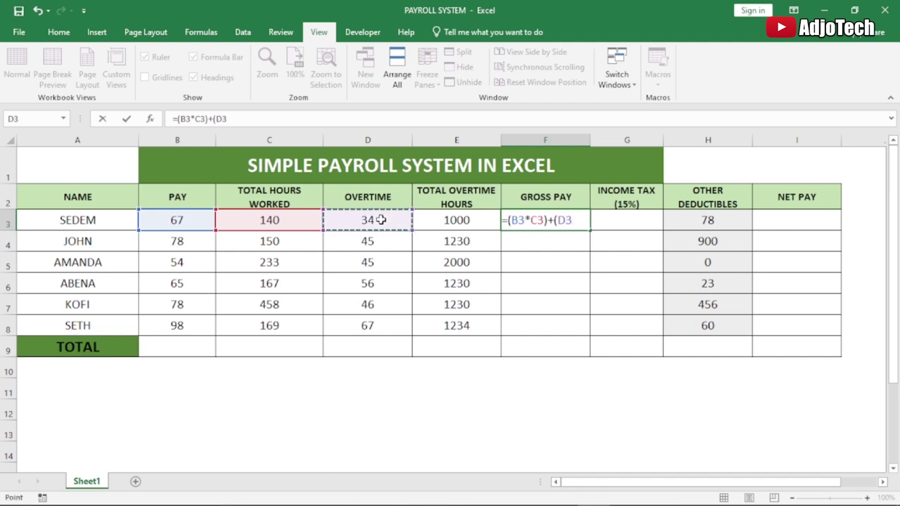
text(*)
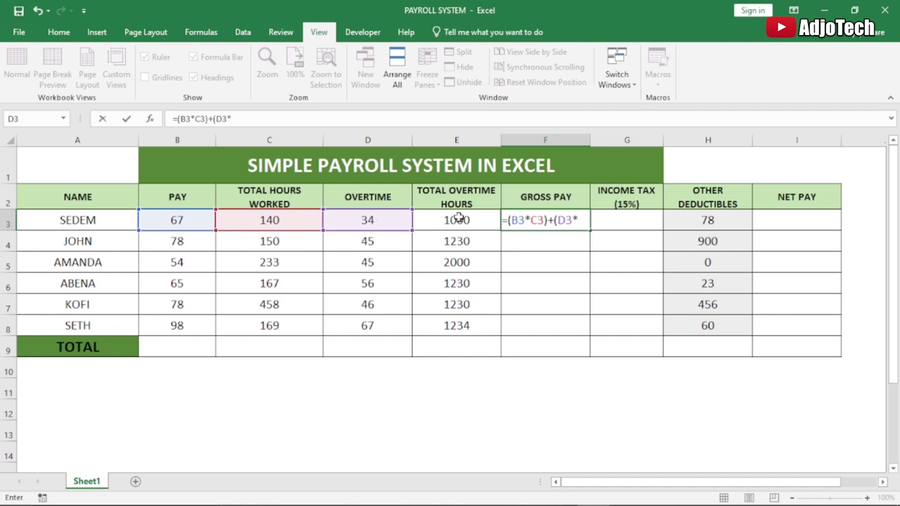
click(458, 219)
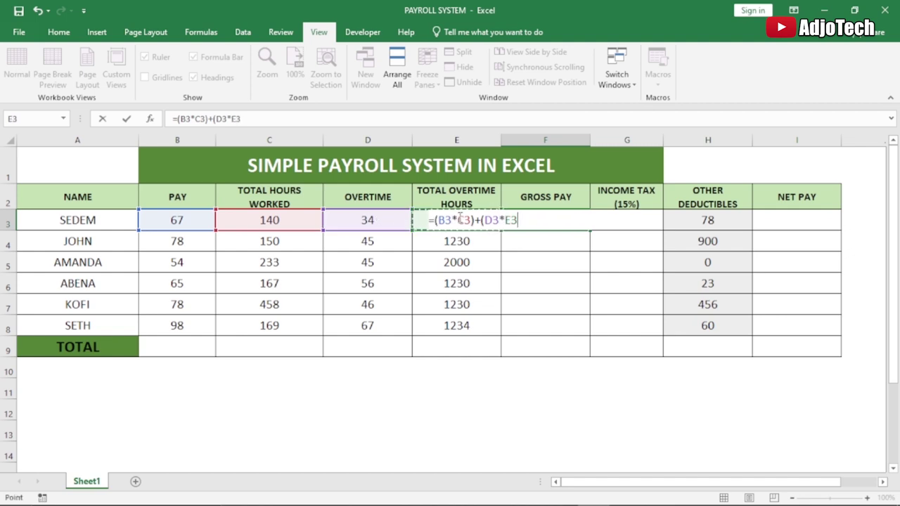
text())
key(Return)
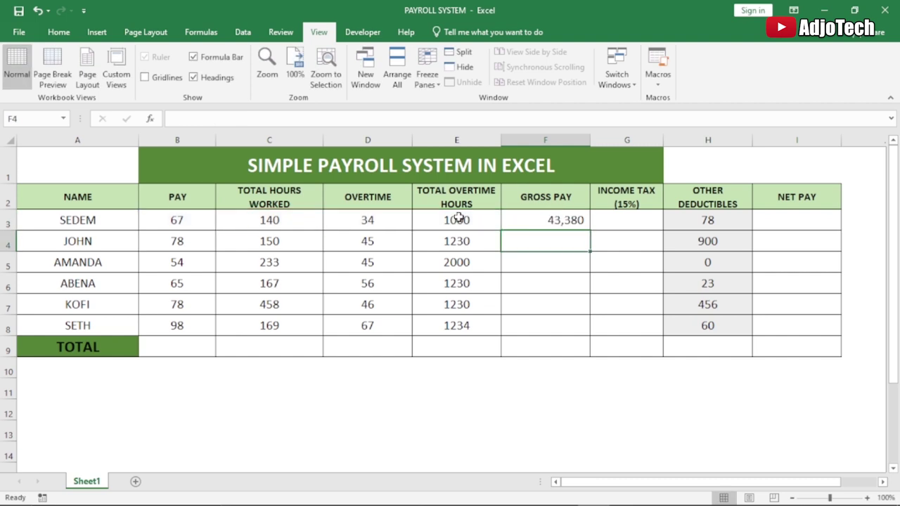
Fill the gross pay formula from F3 down to F8.
click(543, 224)
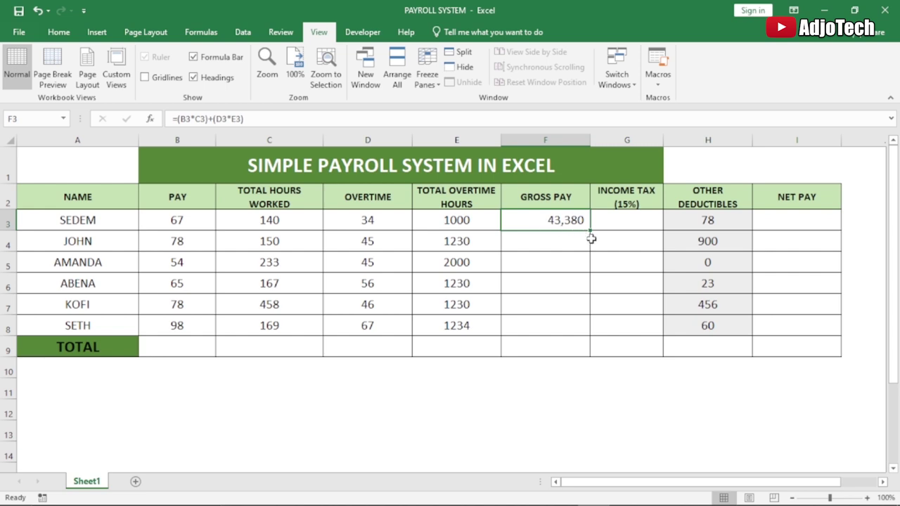
click(618, 236)
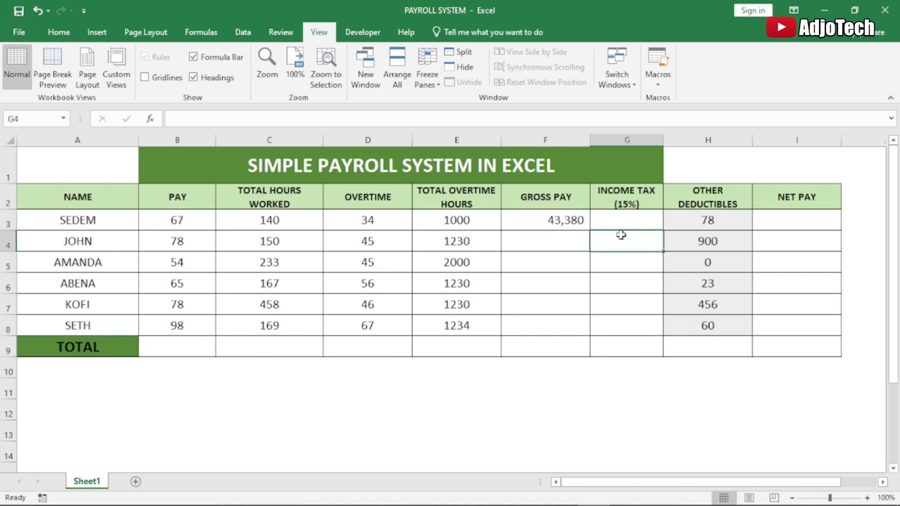
click(575, 220)
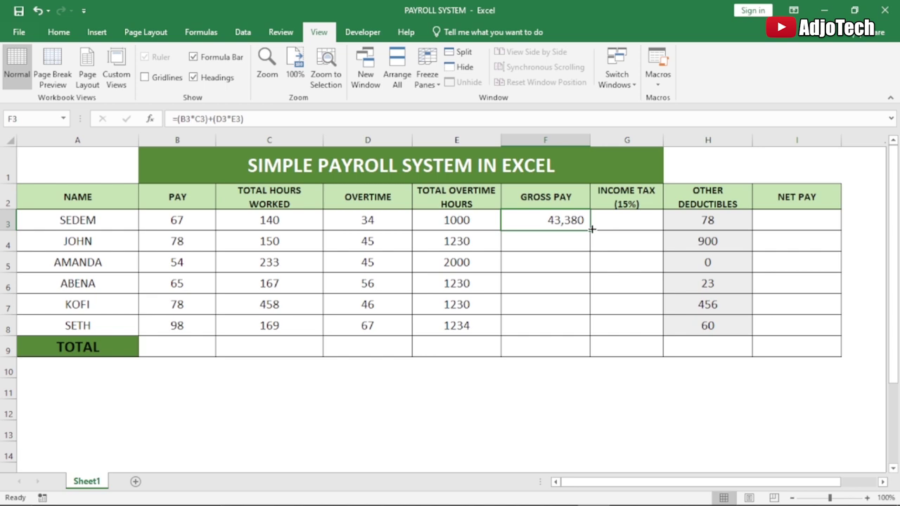
drag(589, 229, 578, 331)
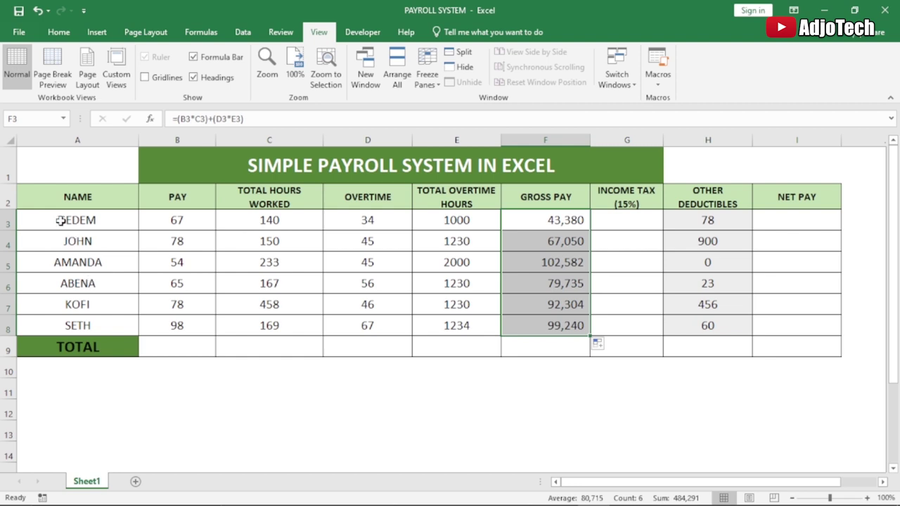
Enter =F3*15% in G3 and fill it down to G8.
click(58, 32)
click(612, 222)
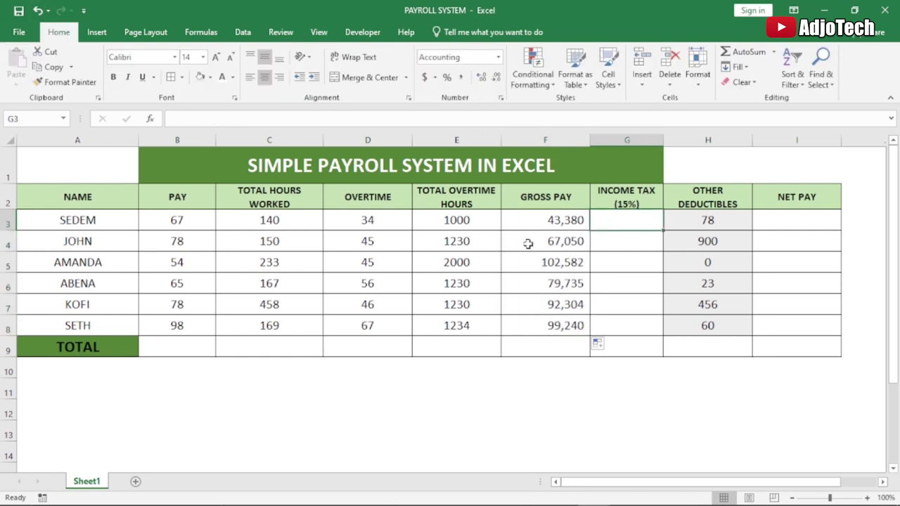
text(=)
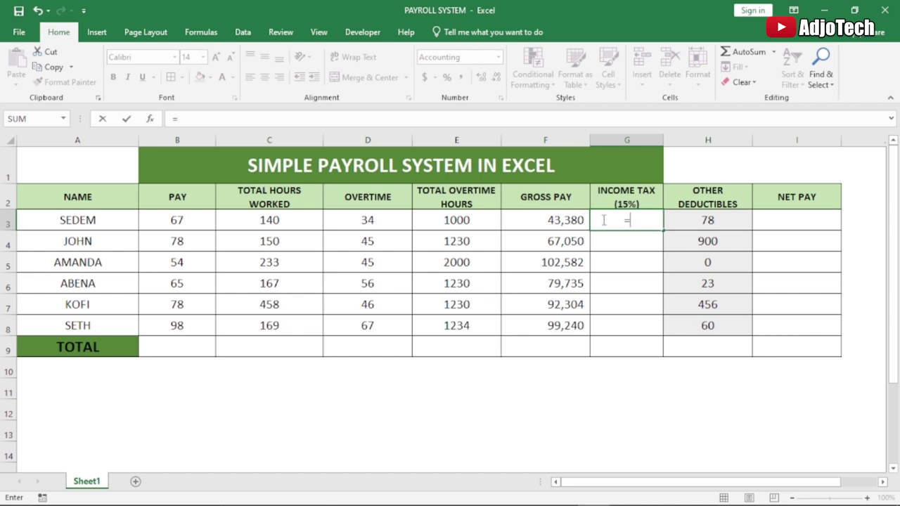
click(537, 219)
text(*)
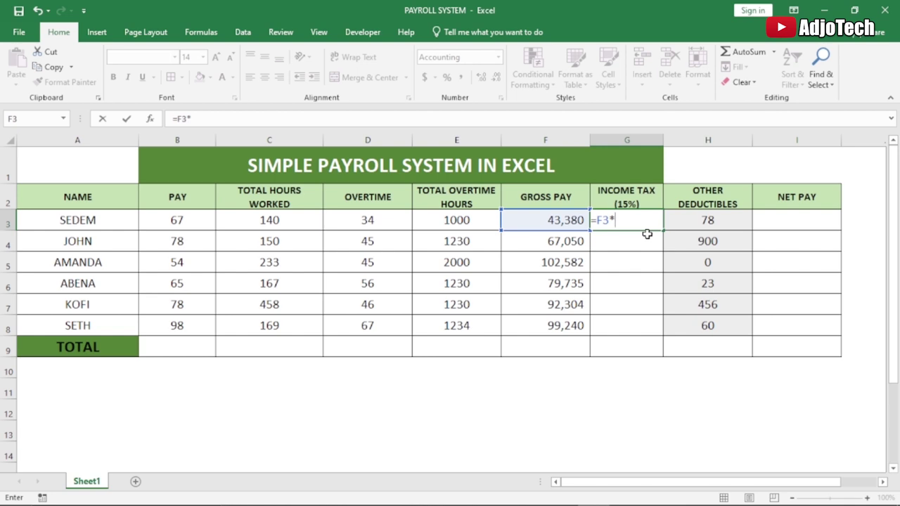
text(15%)
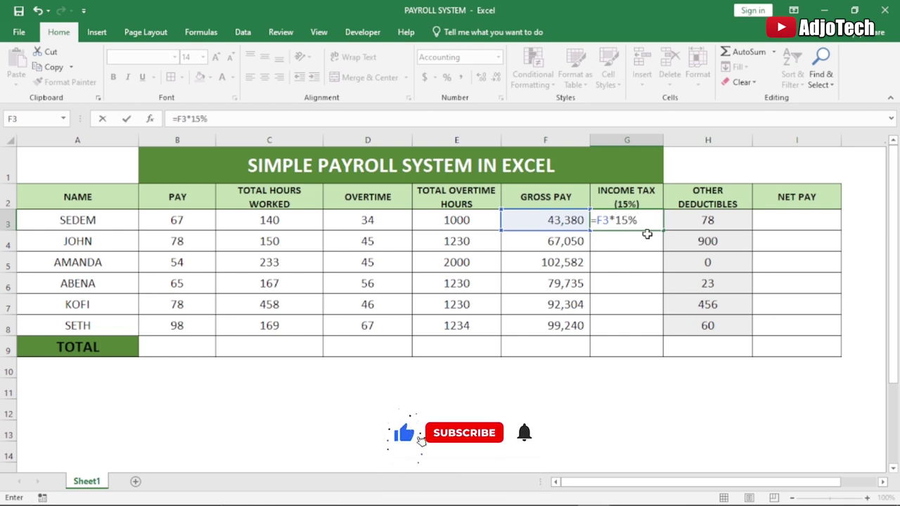
key(Return)
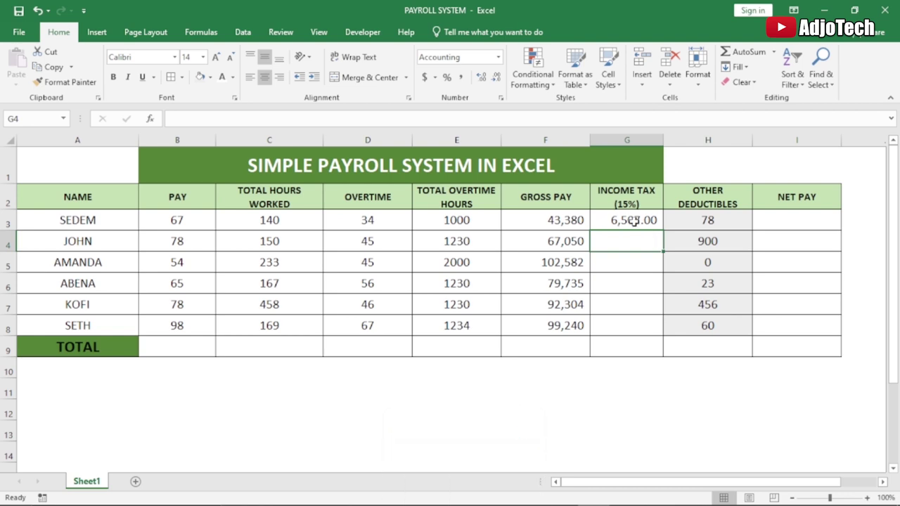
click(633, 223)
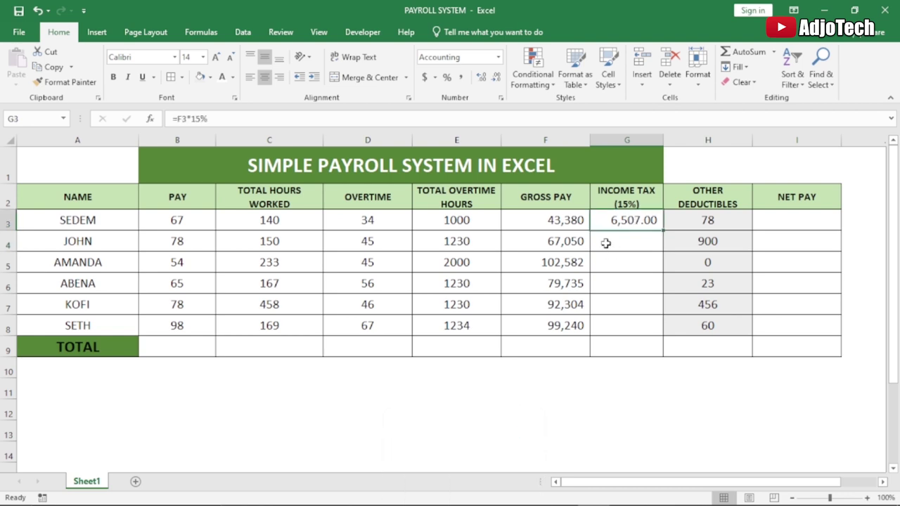
drag(661, 227, 645, 326)
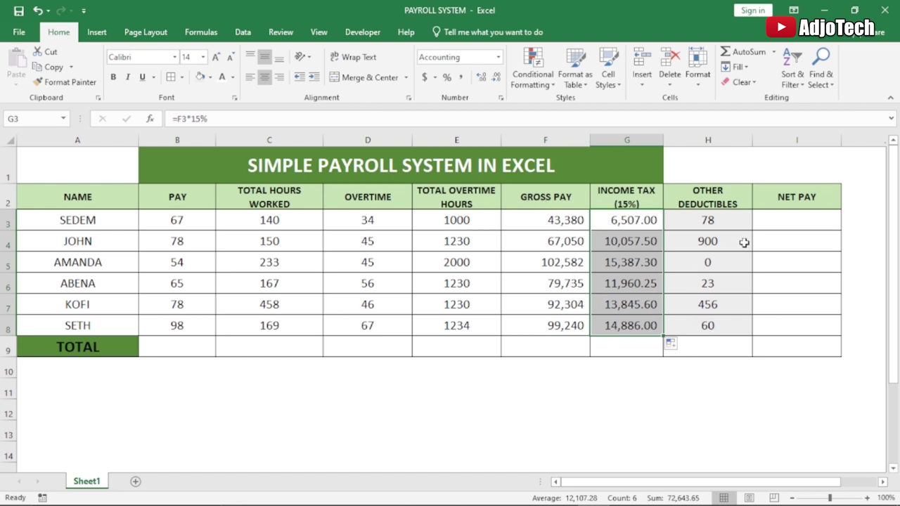
Enter =F3-G3-H3 in I3 and fill it down to I8.
click(790, 212)
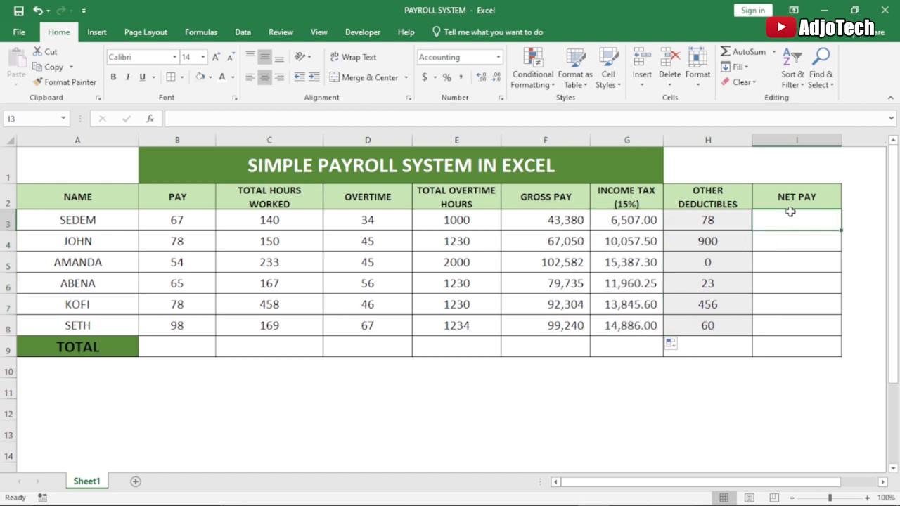
text(=)
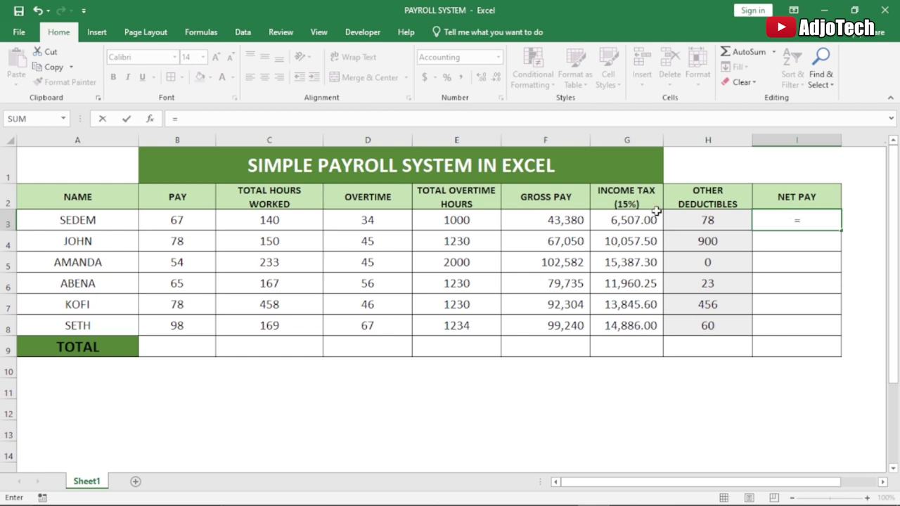
click(564, 223)
text(-)
click(623, 223)
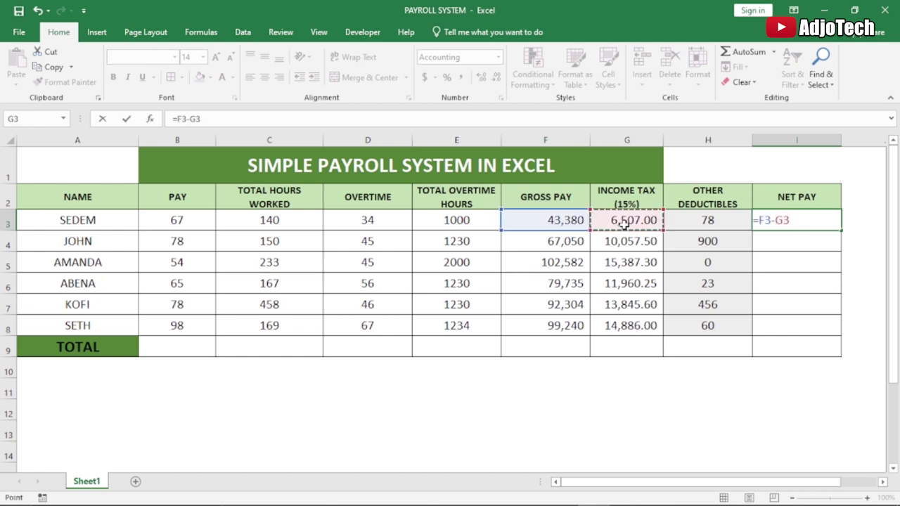
text(-)
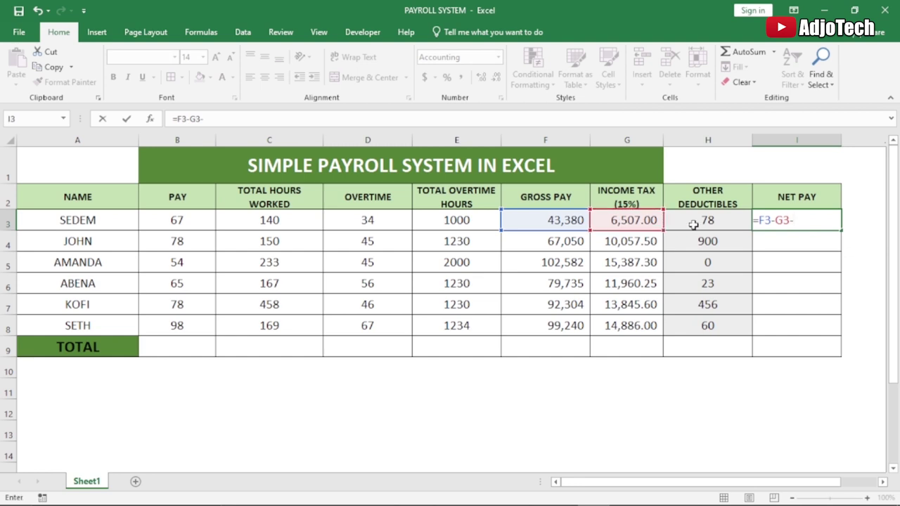
click(693, 223)
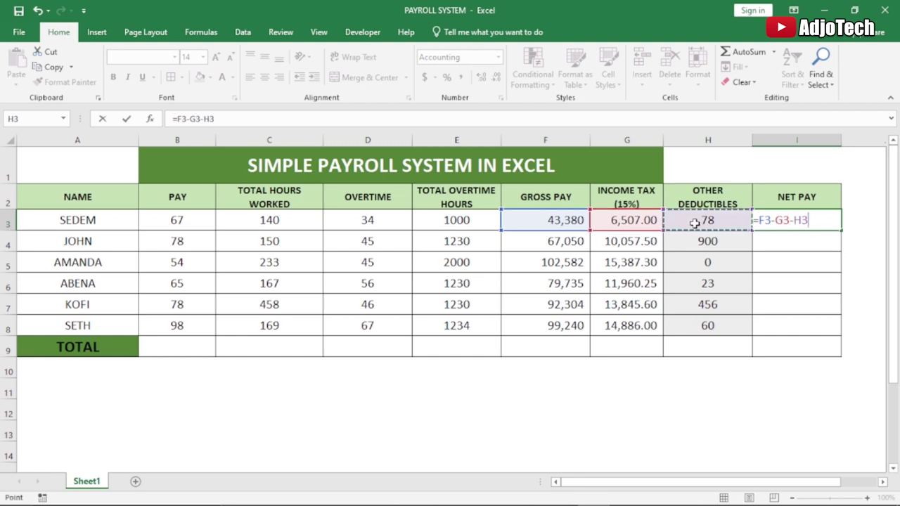
key(Return)
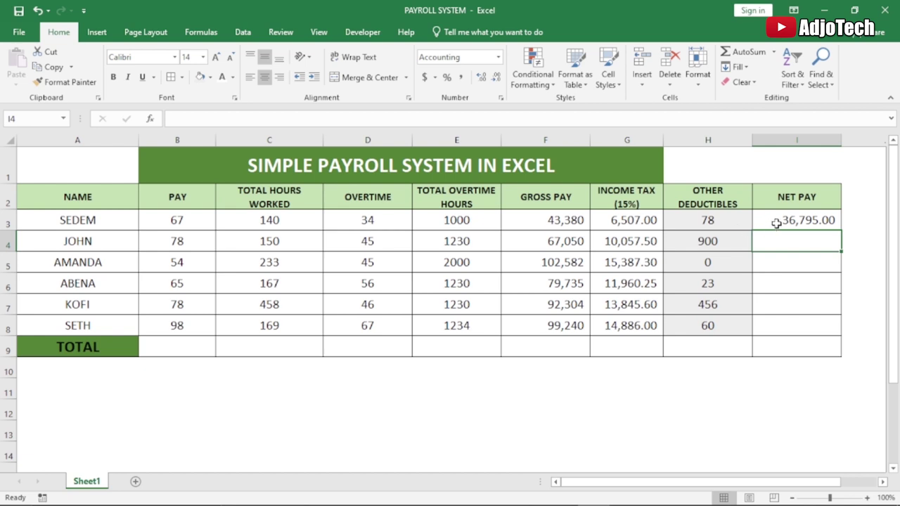
click(776, 222)
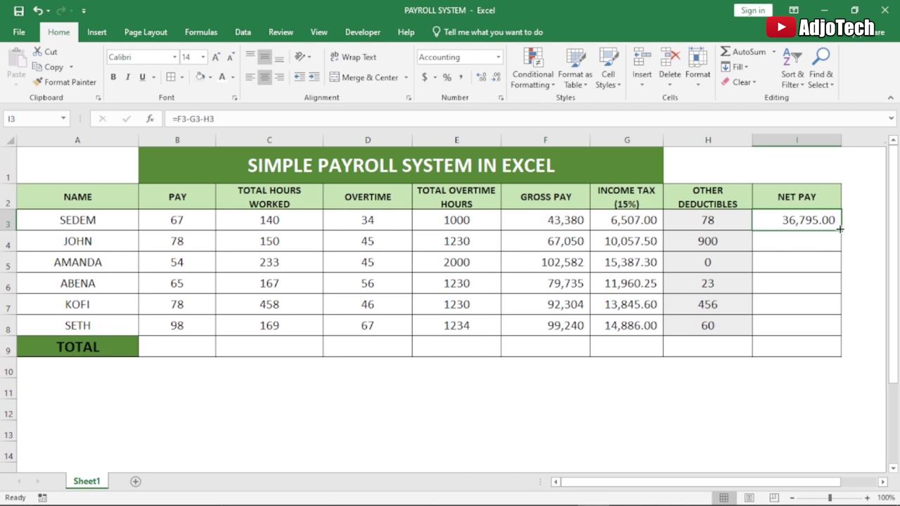
drag(839, 228, 823, 330)
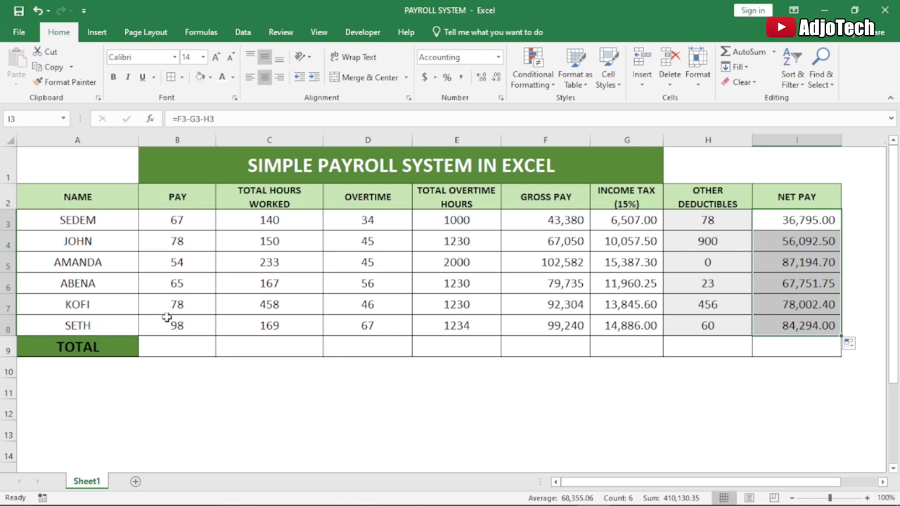
Sum B3:B8 in B9, make it bold, and copy the total across to I9.
click(174, 343)
text(=)
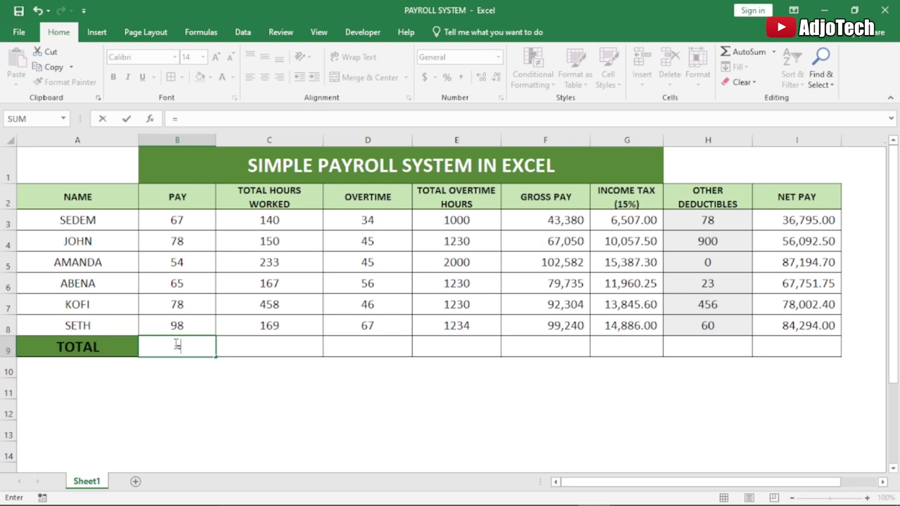
text(SUM()
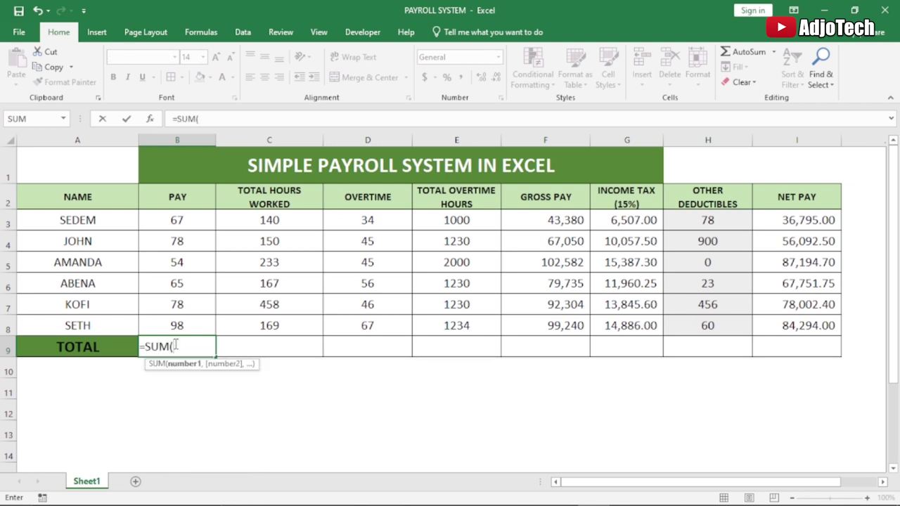
drag(161, 219, 152, 321)
key(Return)
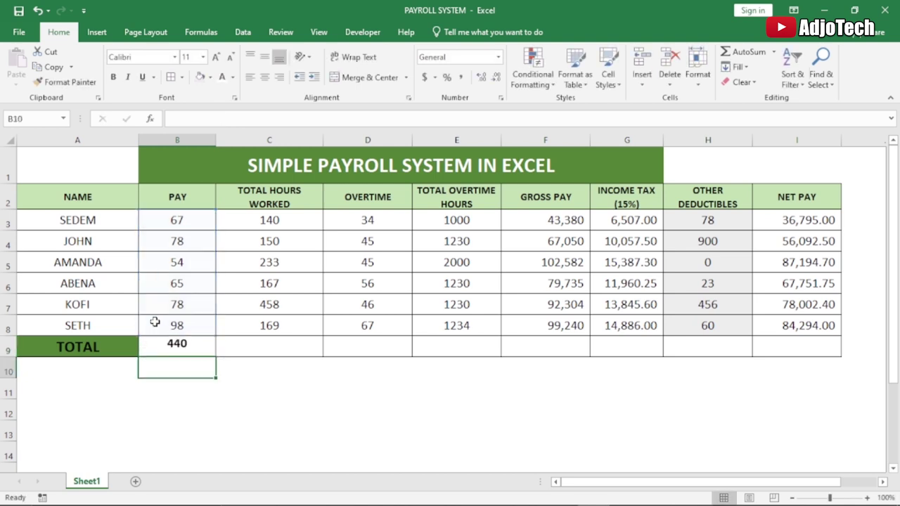
click(170, 345)
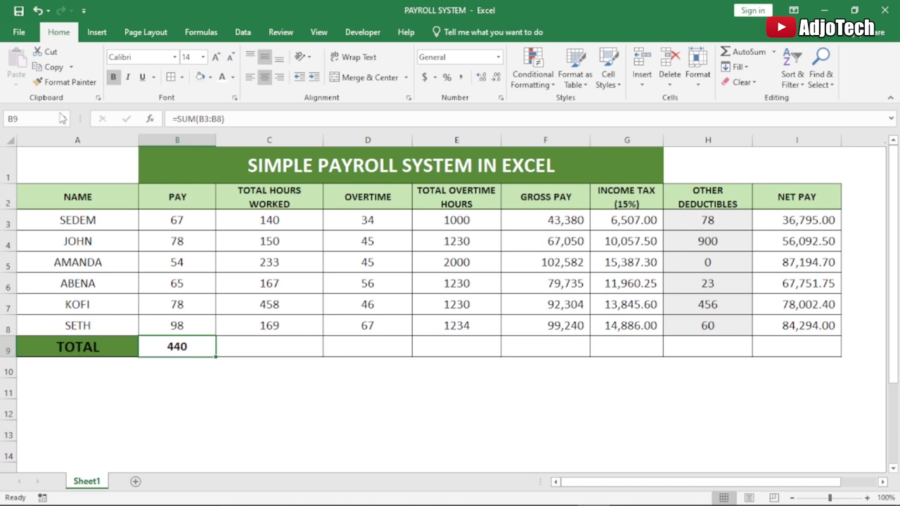
click(113, 79)
click(113, 78)
drag(216, 357, 816, 346)
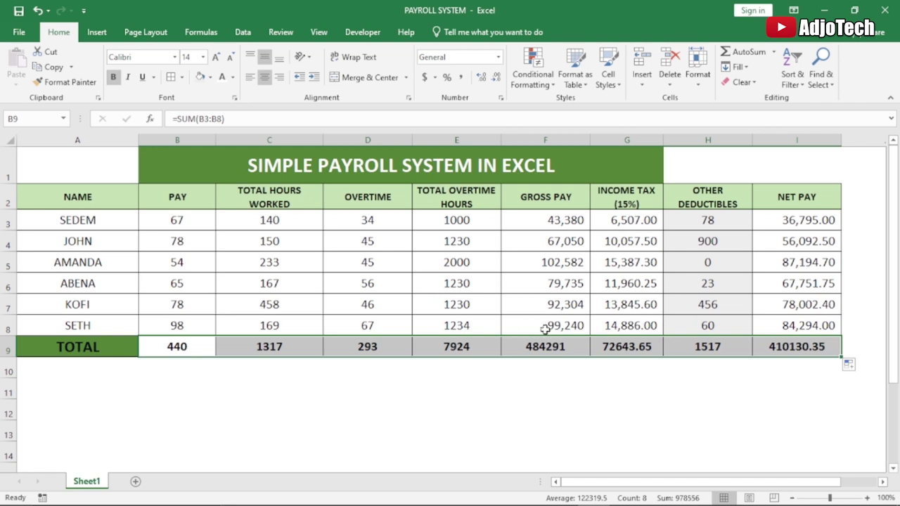
Apply Comma Style to the G9, F9 and I9 totals.
click(611, 348)
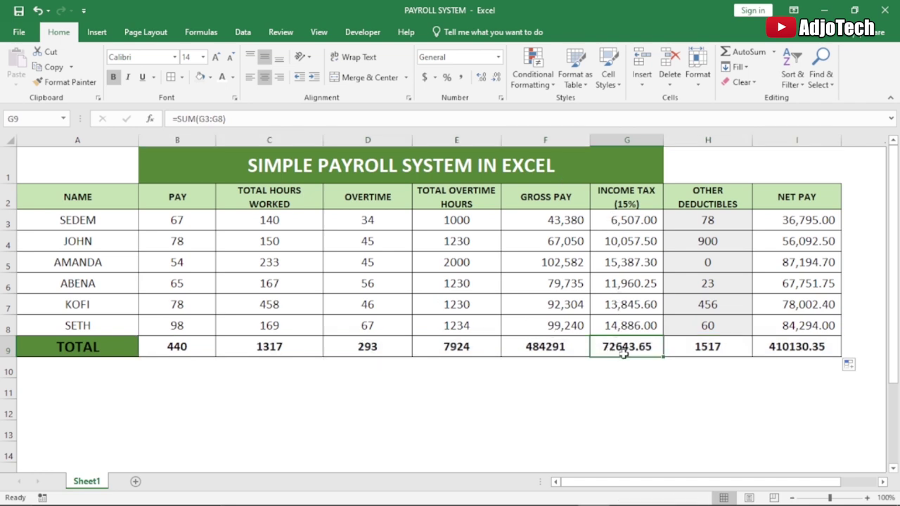
click(461, 79)
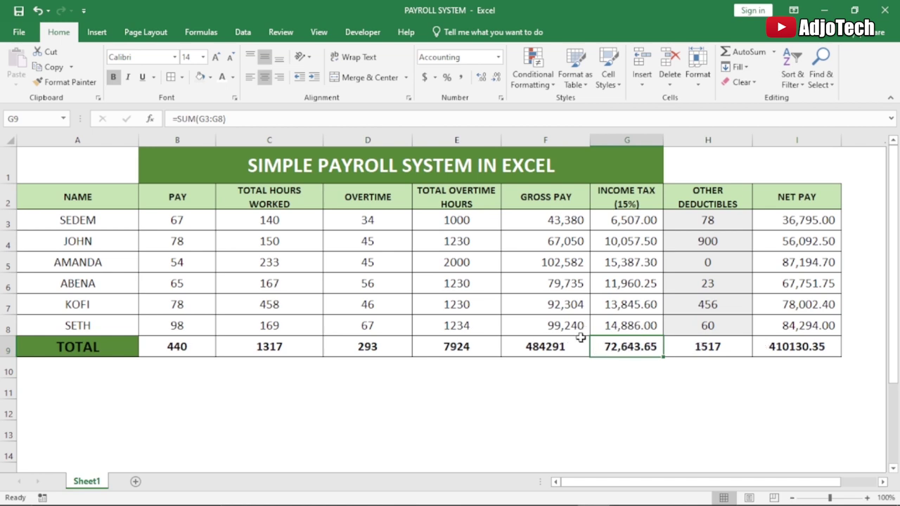
click(527, 345)
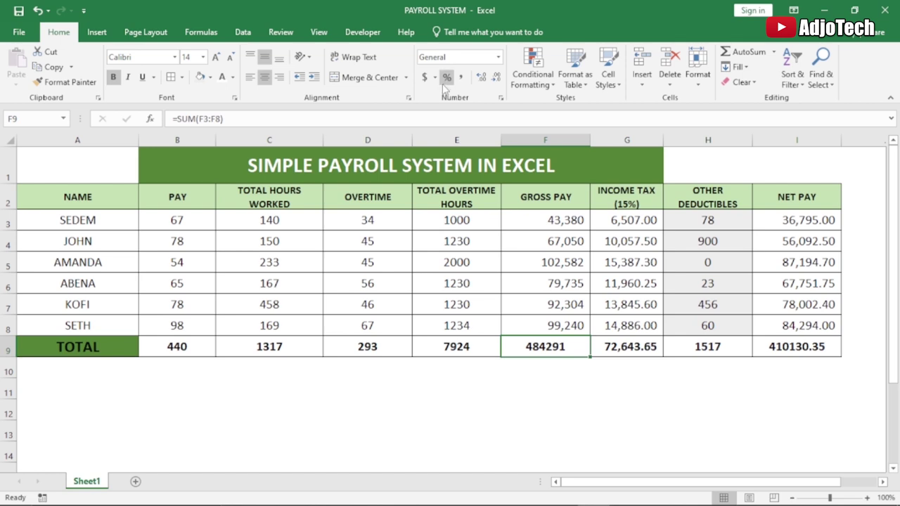
click(465, 78)
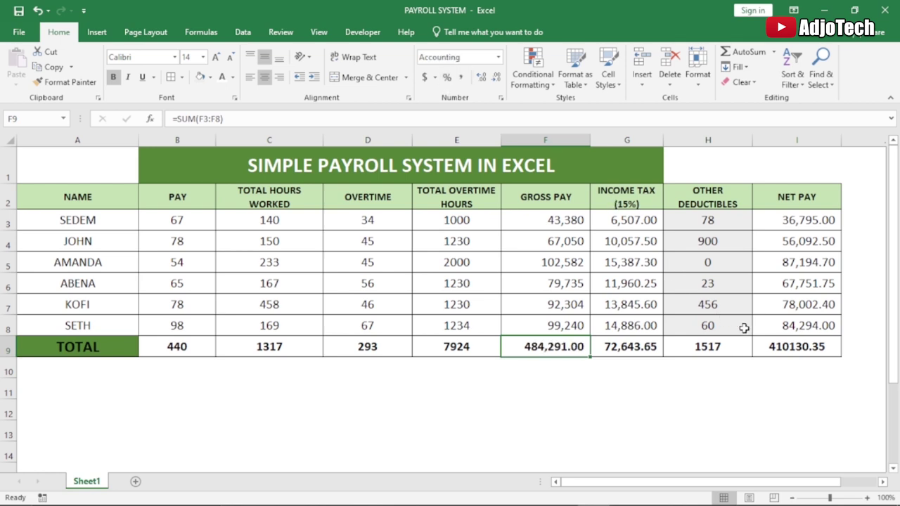
click(763, 342)
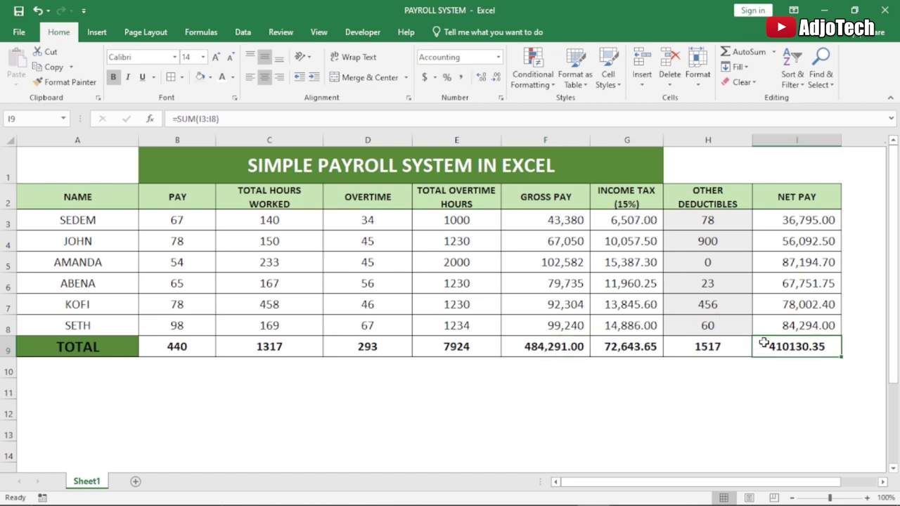
click(461, 77)
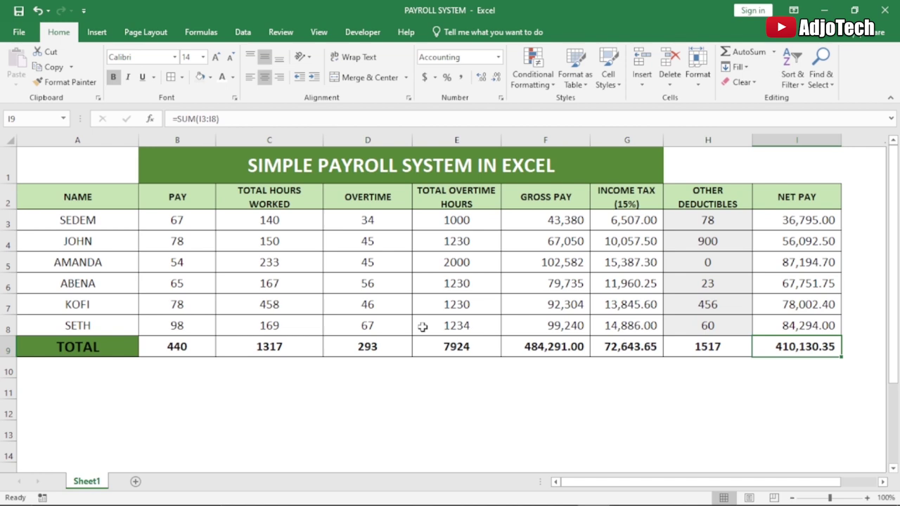